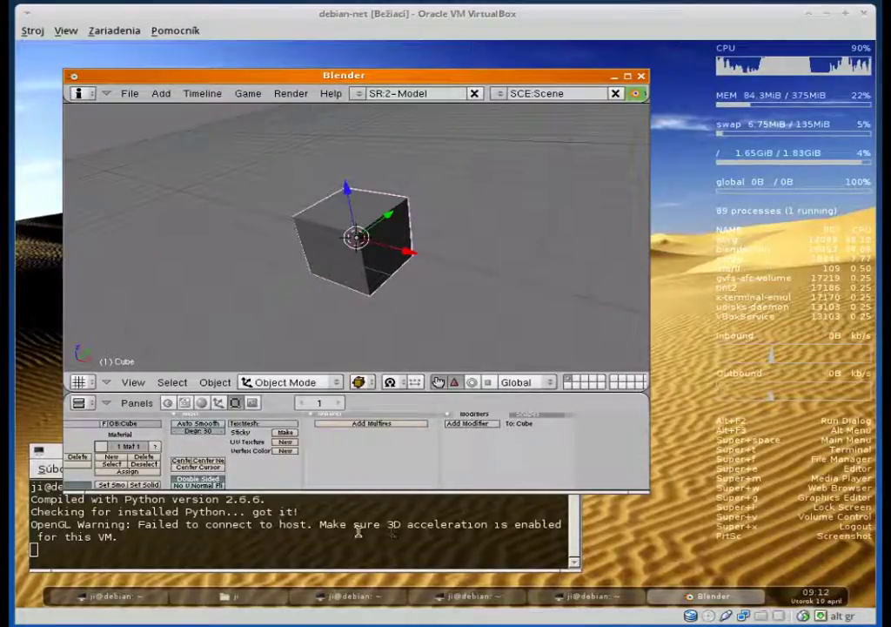
Step: Highlight the OpenGL warning in the terminal, and close both Blender and that terminal window
left_click_drag(325, 529, 487, 523)
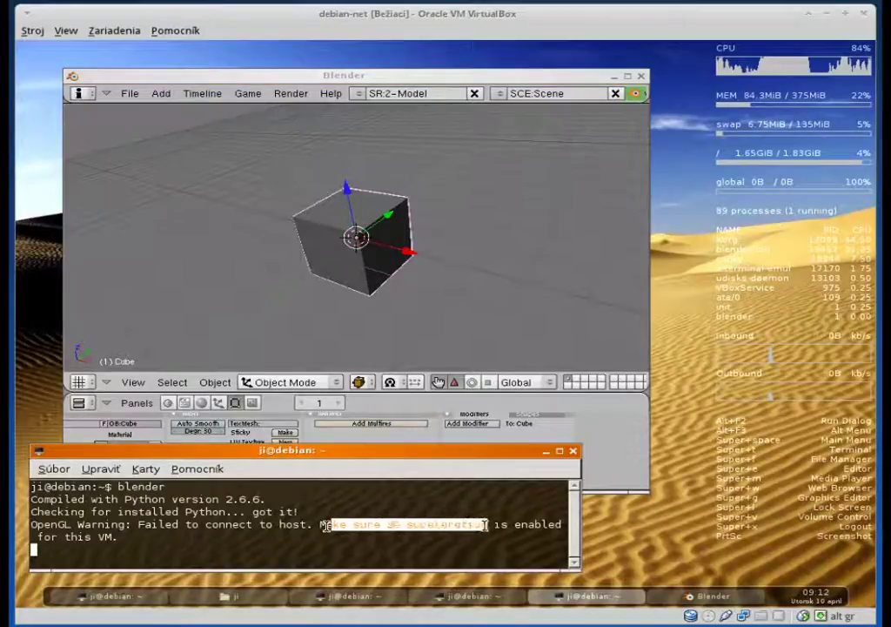
double_click(105, 537)
left_click(373, 492)
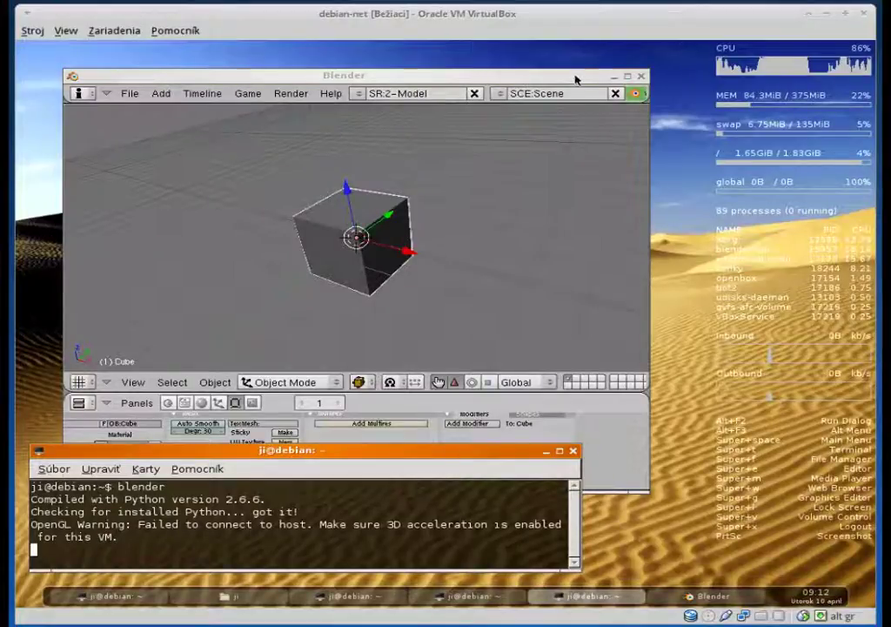
left_click(641, 76)
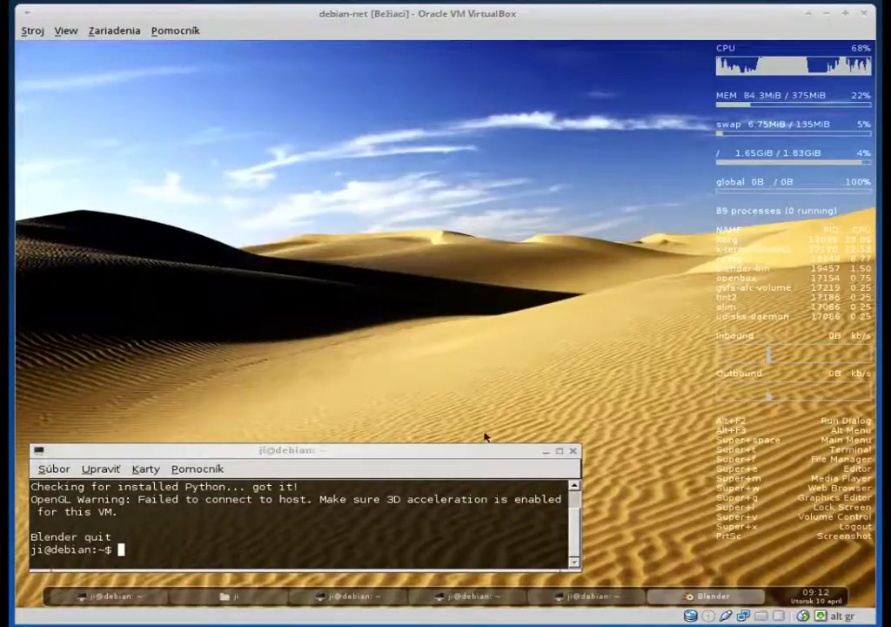
left_click_drag(498, 452, 508, 391)
left_click(584, 386)
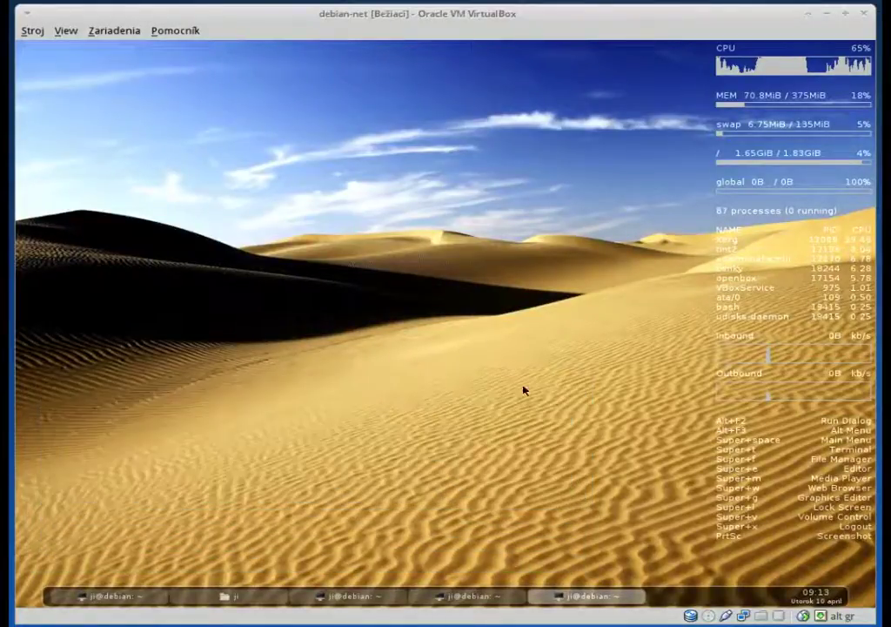
right_click(157, 218)
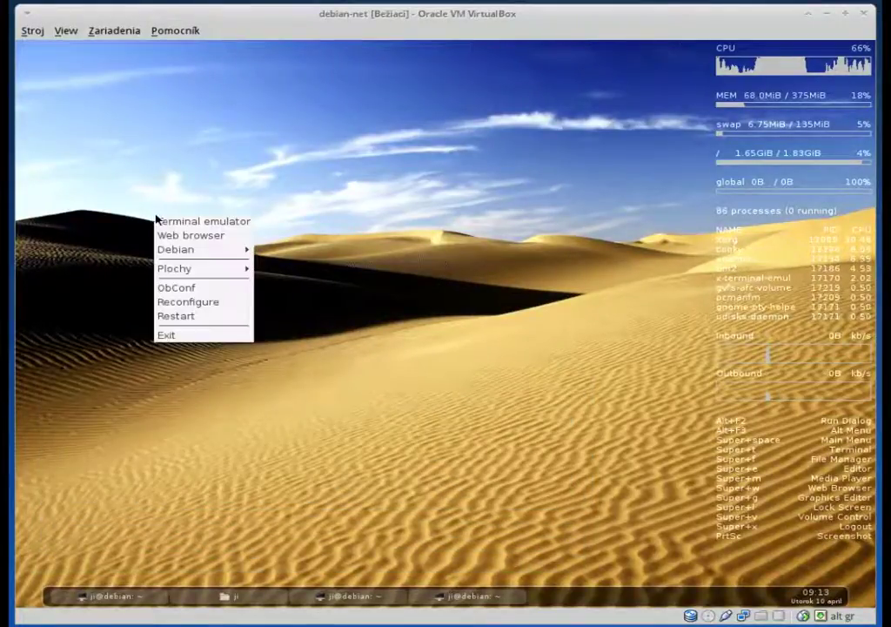
mouse_move(191, 252)
mouse_move(280, 249)
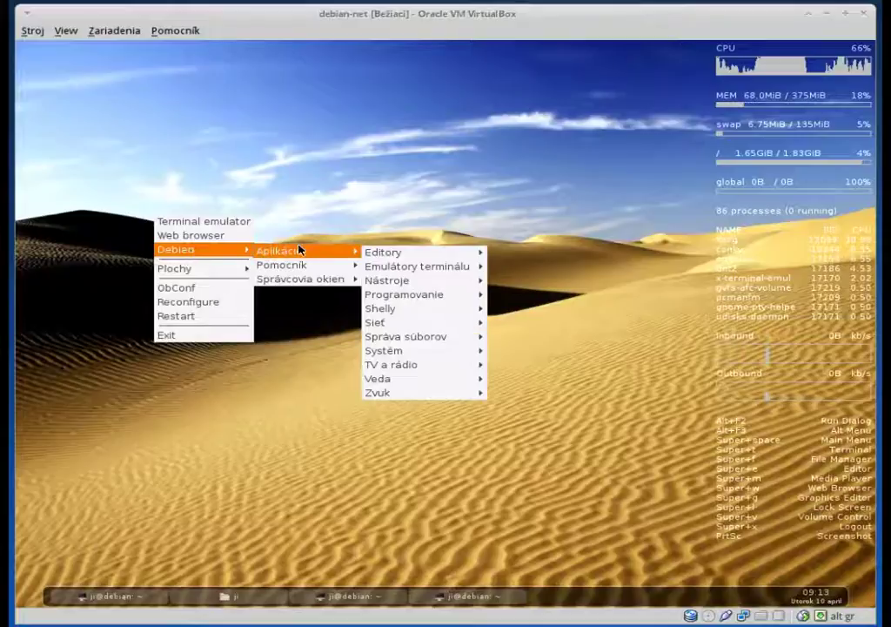
left_click(80, 147)
Step: Launch the gcolor2 color picker from the installed Debian applications and move its window aside
right_click(34, 164)
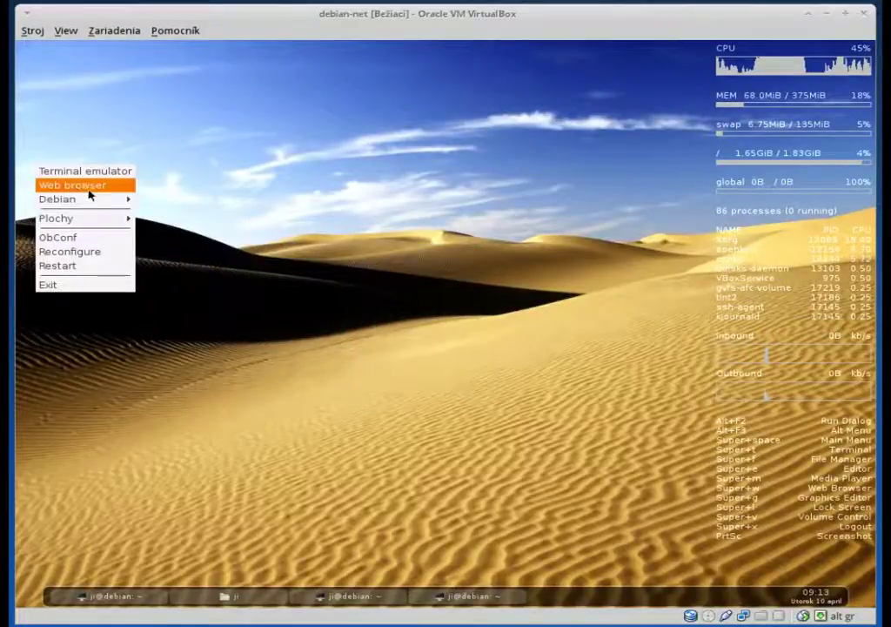
mouse_move(98, 215)
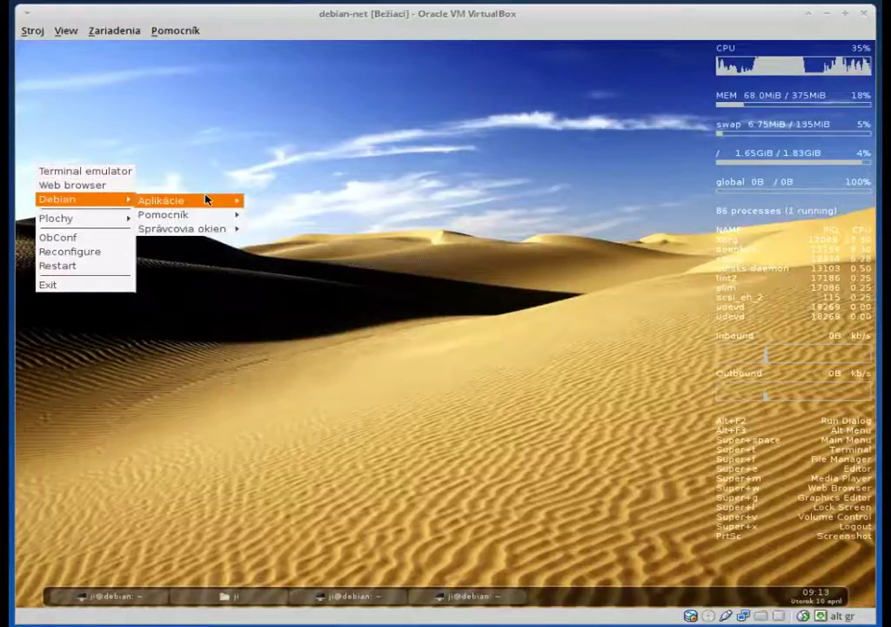
mouse_move(213, 201)
mouse_move(273, 208)
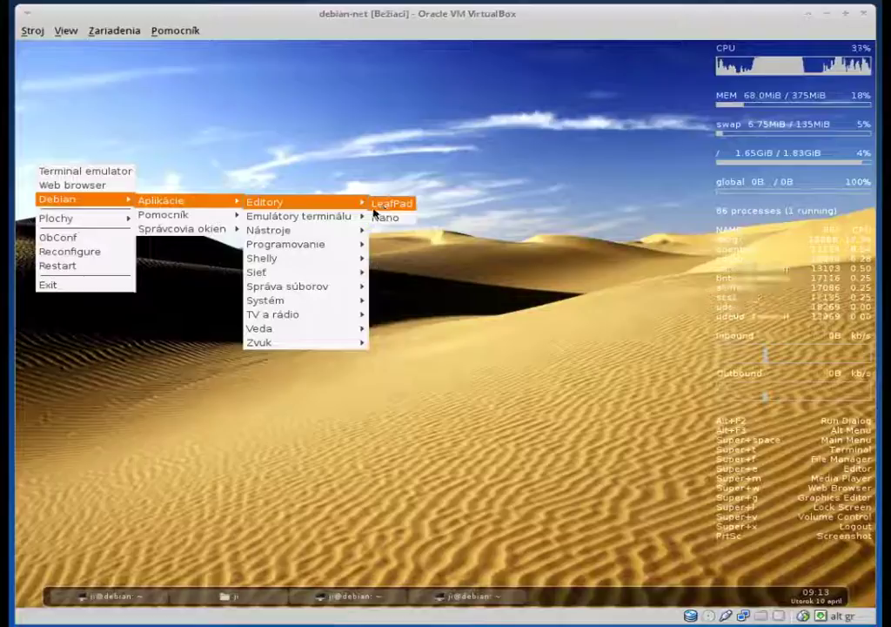
mouse_move(352, 219)
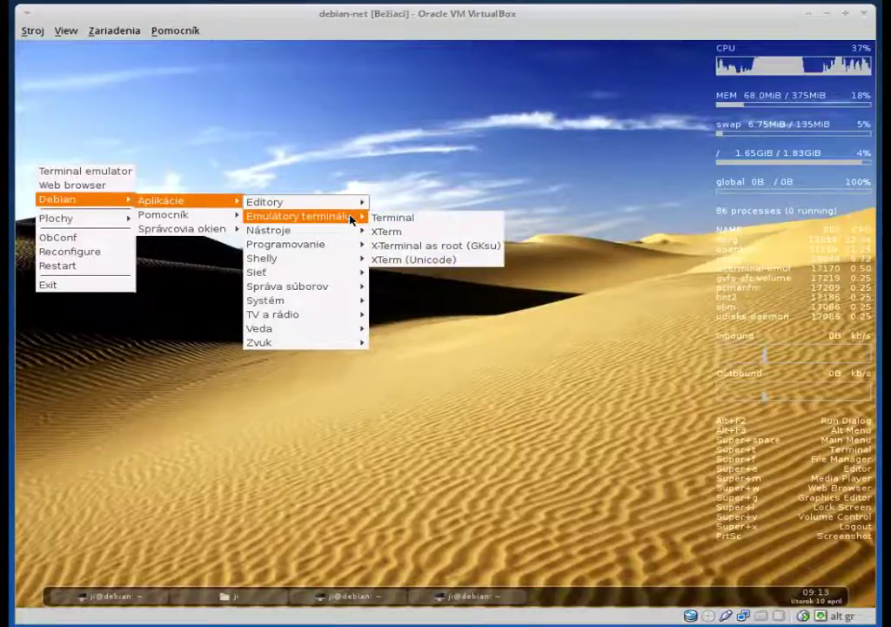
left_click(389, 235)
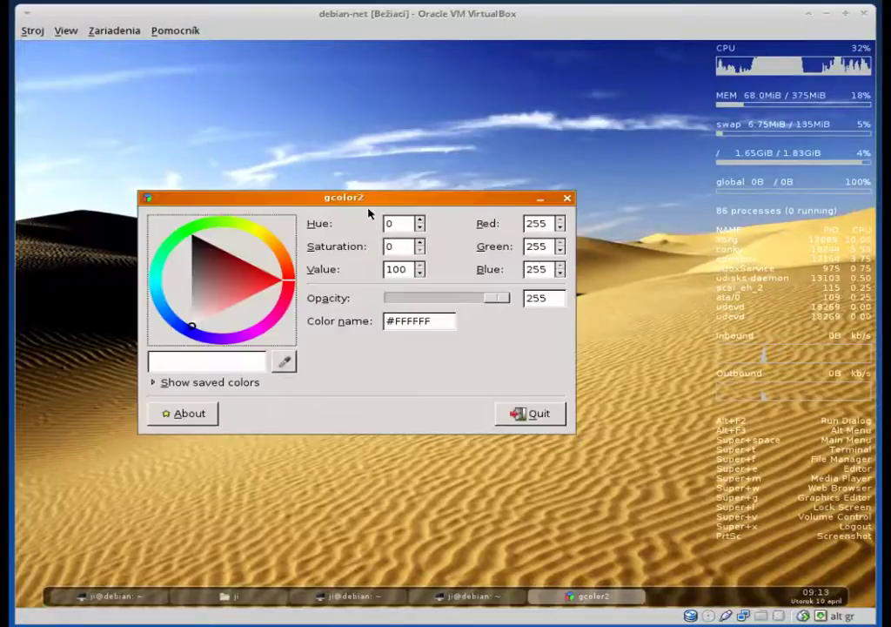
left_click_drag(369, 202, 523, 54)
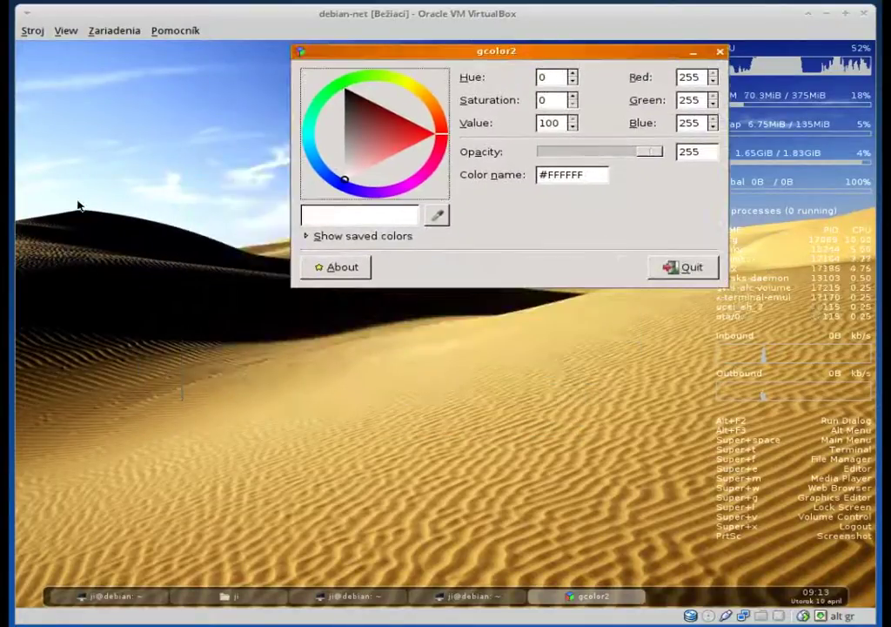
Step: Launch the grandr display settings tool and arrange its window below gcolor2 so its settings are accessible
right_click(63, 173)
mouse_move(139, 206)
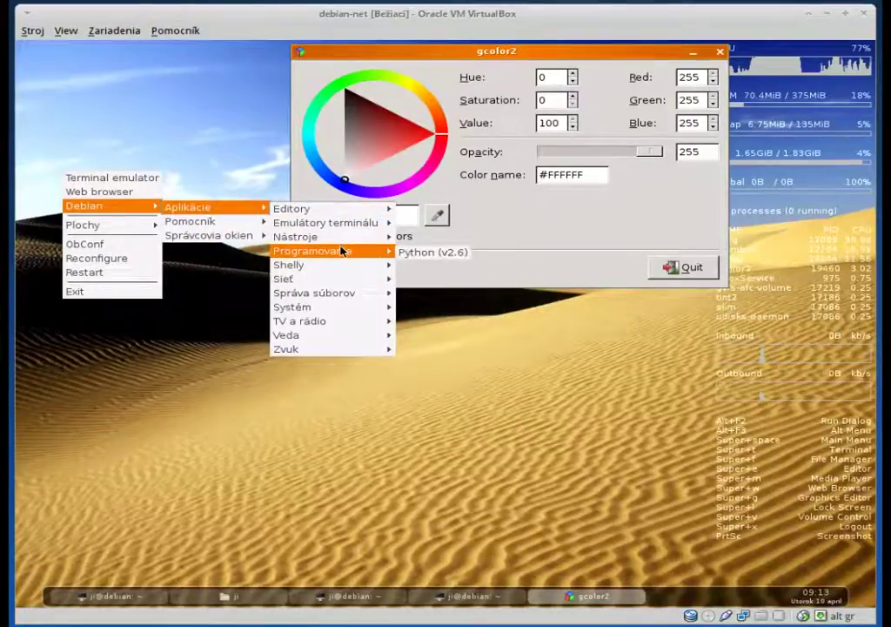
mouse_move(349, 241)
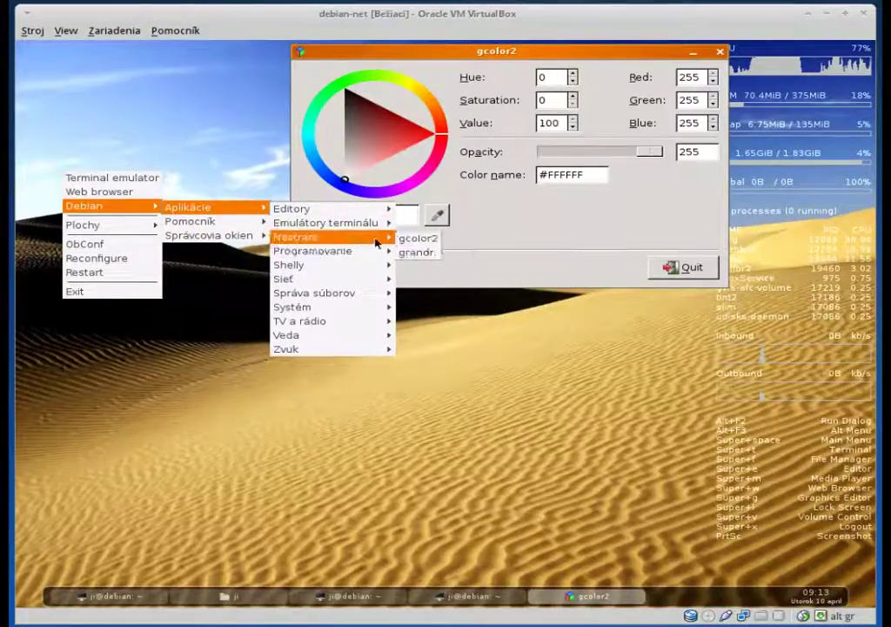
left_click(414, 254)
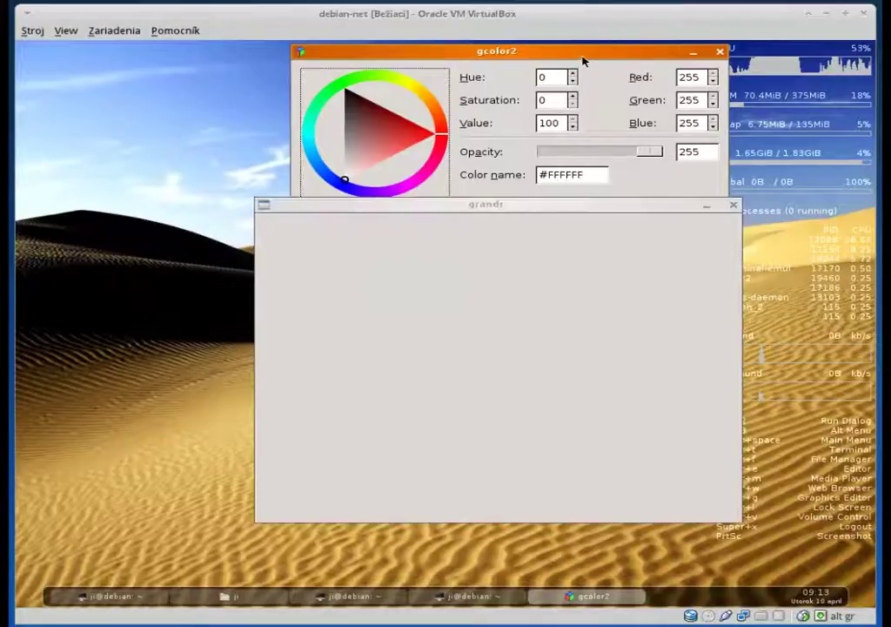
left_click_drag(581, 52, 554, 52)
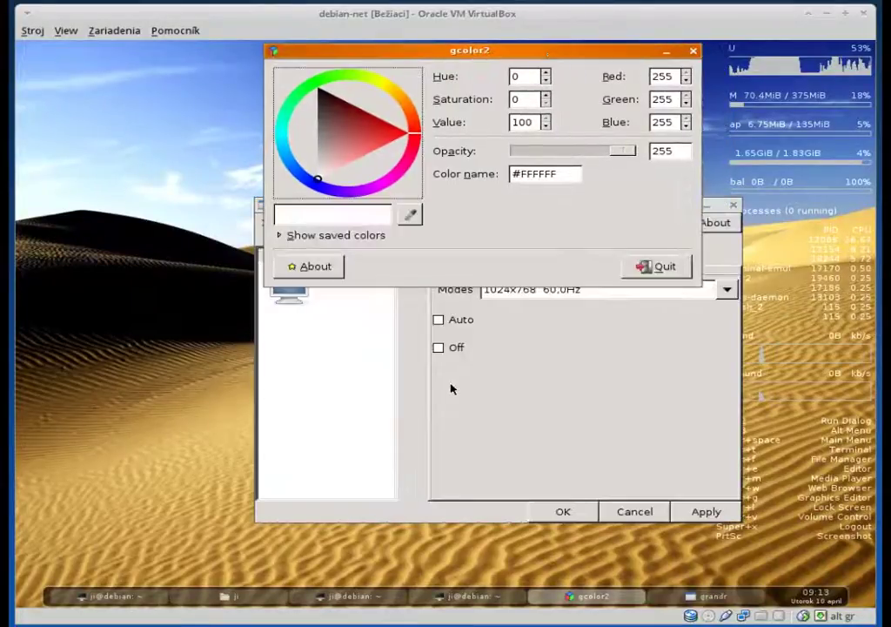
left_click(648, 326)
left_click_drag(562, 211, 531, 233)
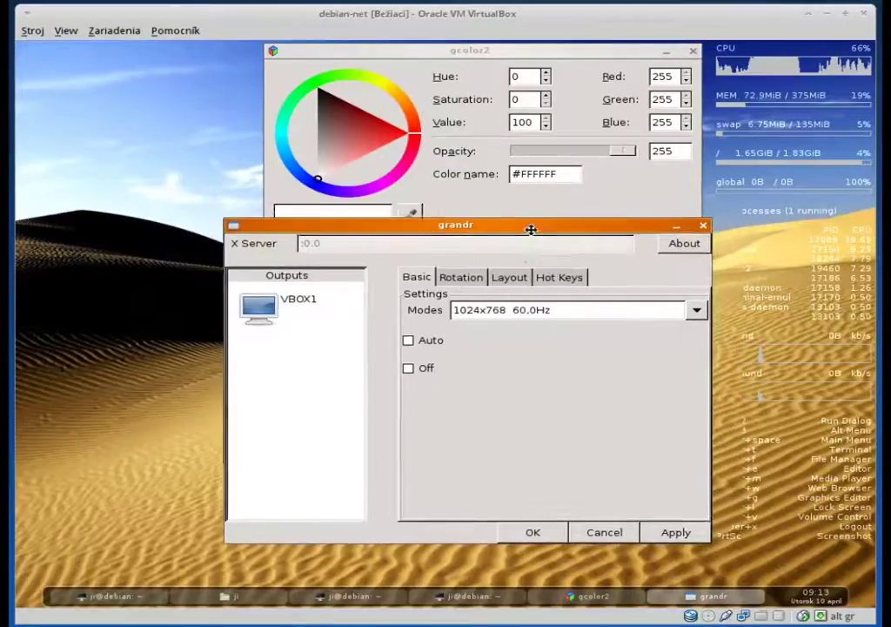
Step: Review the Rotation, Layout and Hot Keys settings in grandr, and close both grandr and gcolor2 without changing anything
left_click(477, 281)
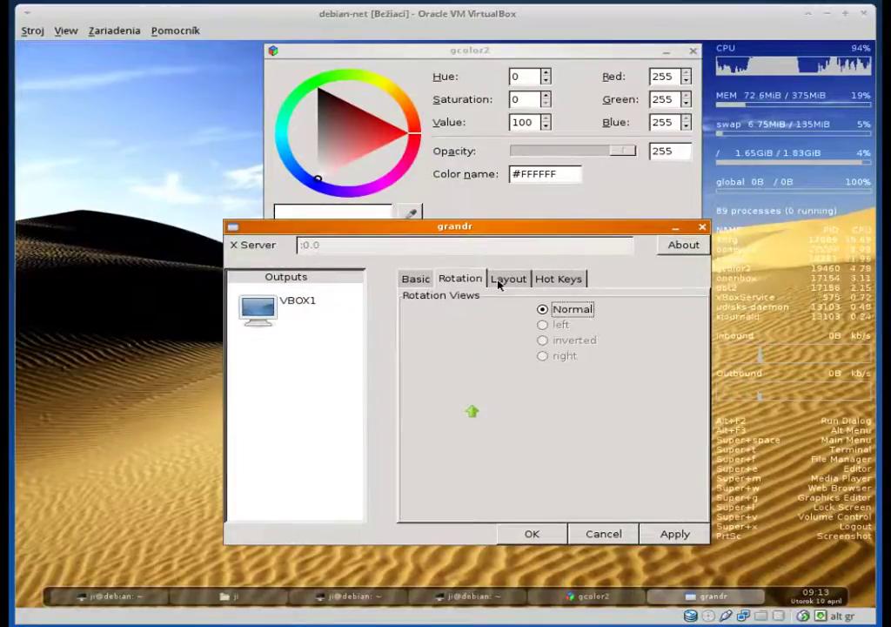
left_click(499, 280)
left_click(547, 279)
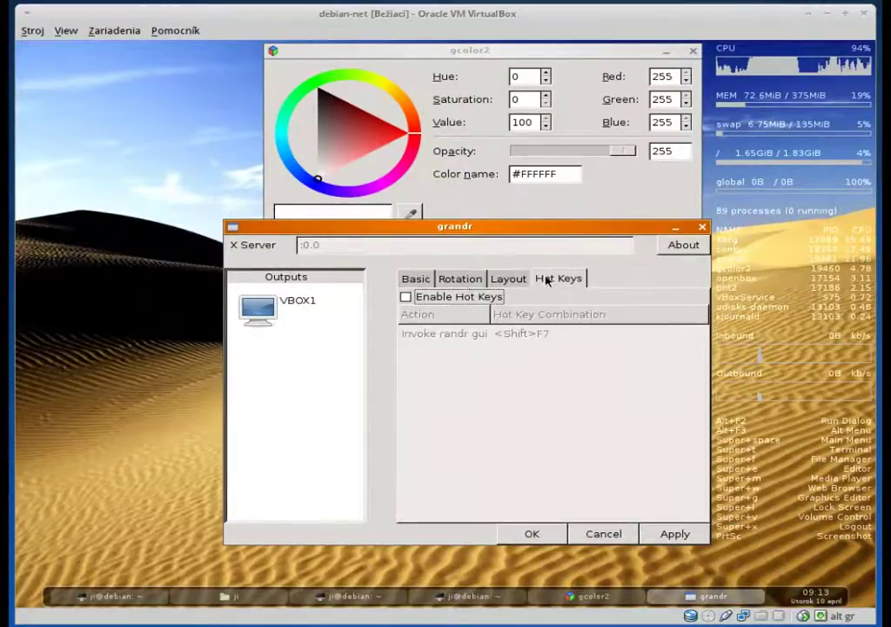
left_click(416, 278)
left_click(601, 533)
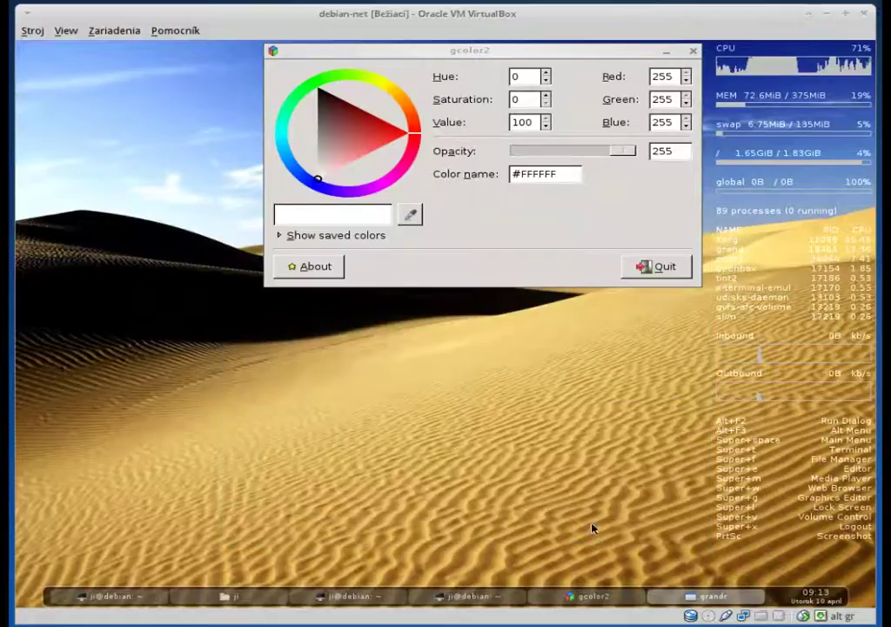
left_click(665, 267)
Step: Look through the Debian shell and network application categories and launch the PCManFM file manager
right_click(83, 125)
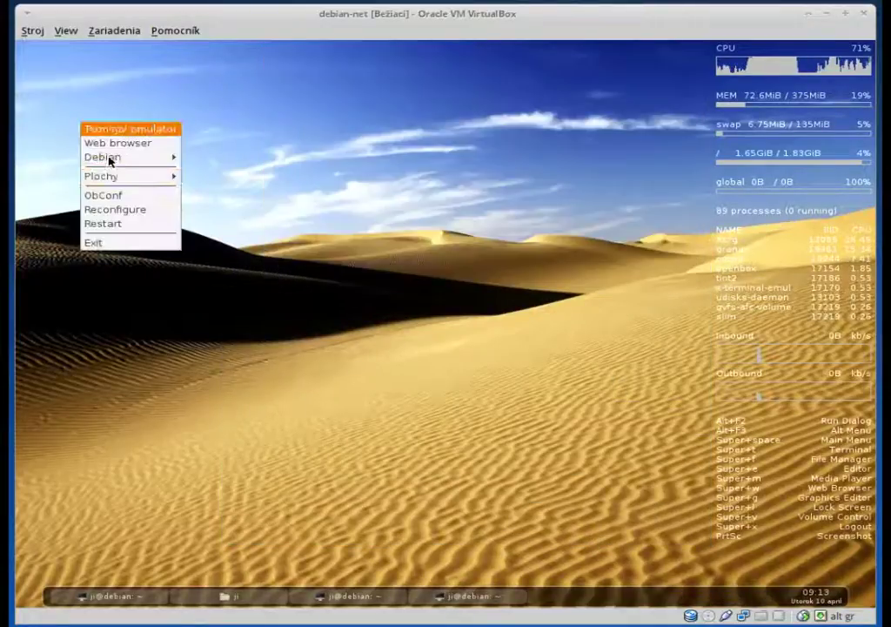
mouse_move(139, 161)
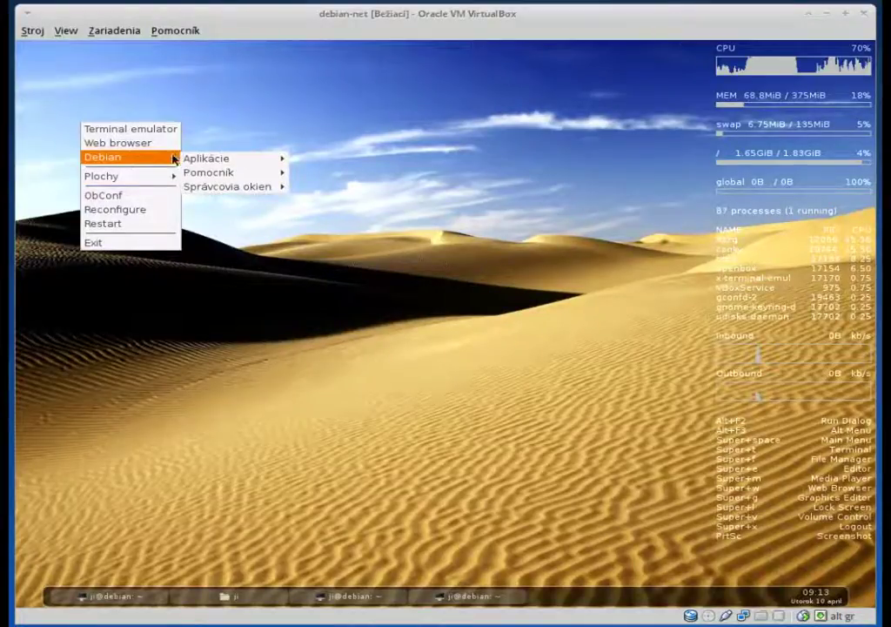
mouse_move(264, 160)
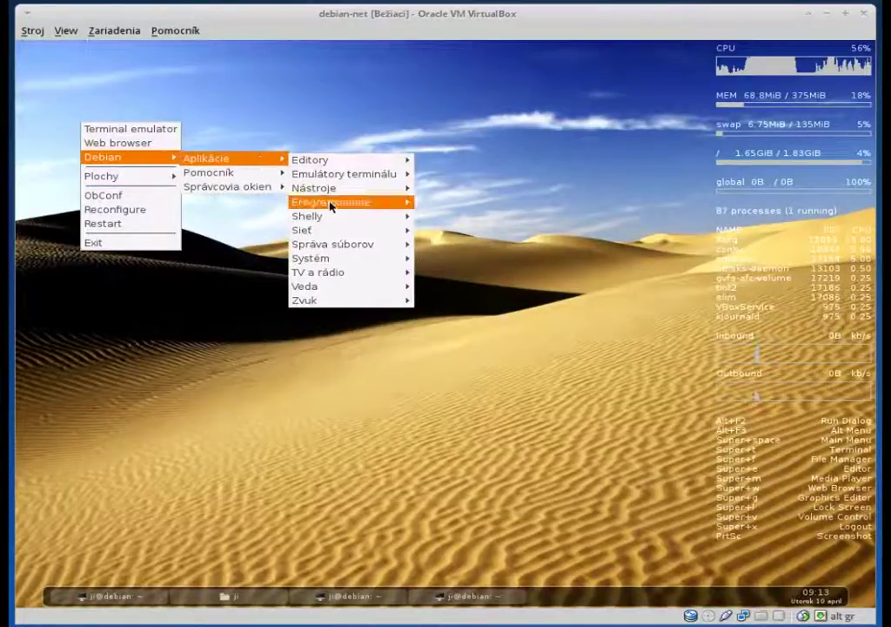
mouse_move(336, 218)
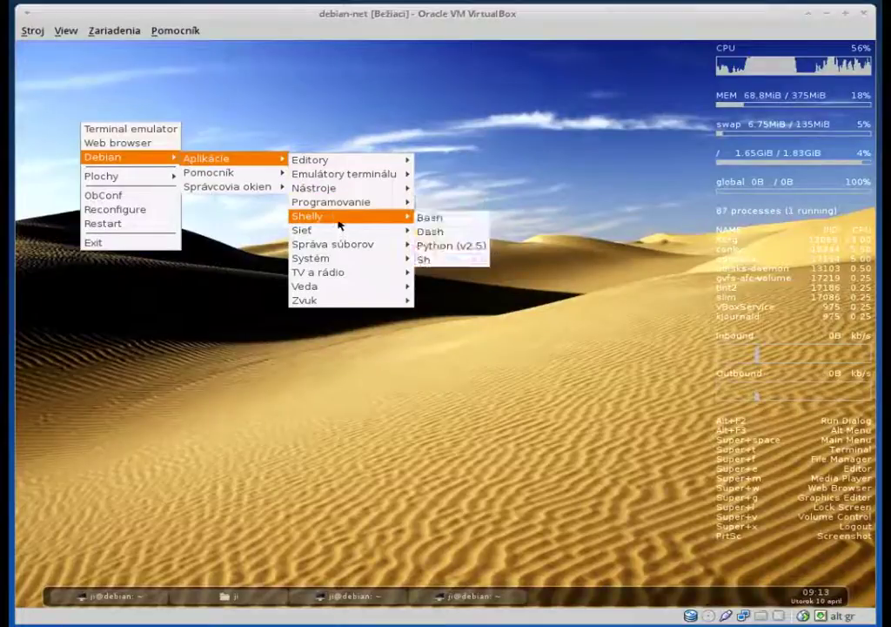
mouse_move(428, 233)
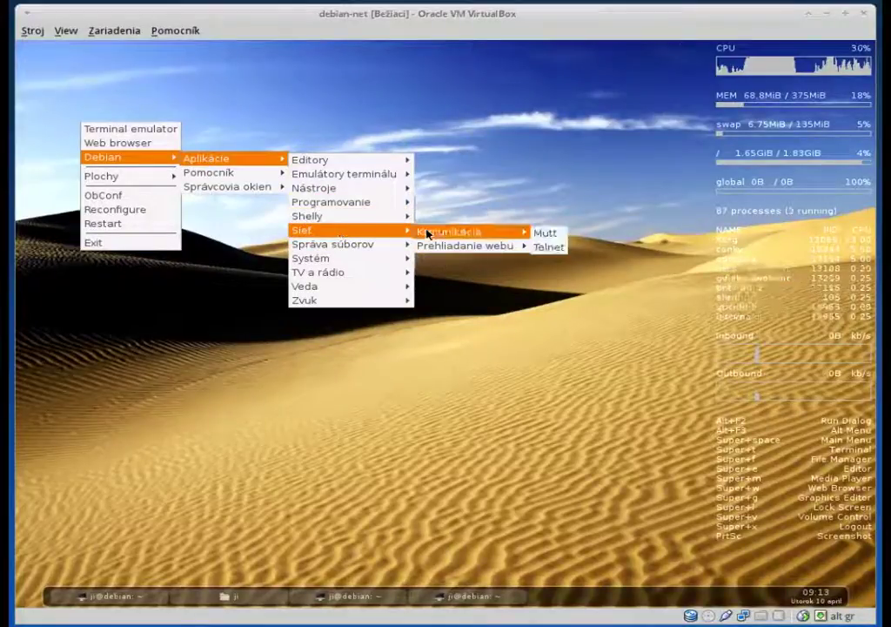
mouse_move(442, 250)
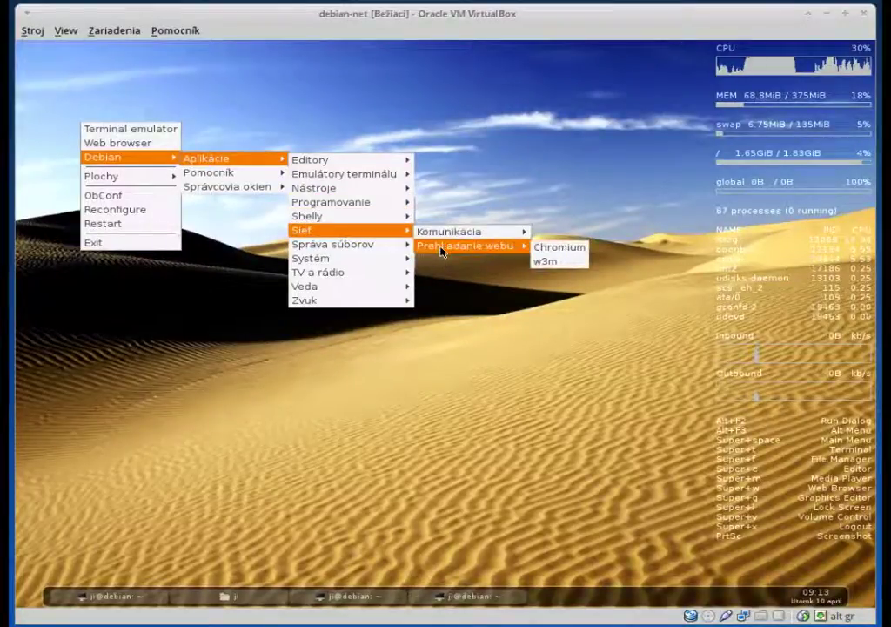
mouse_move(391, 246)
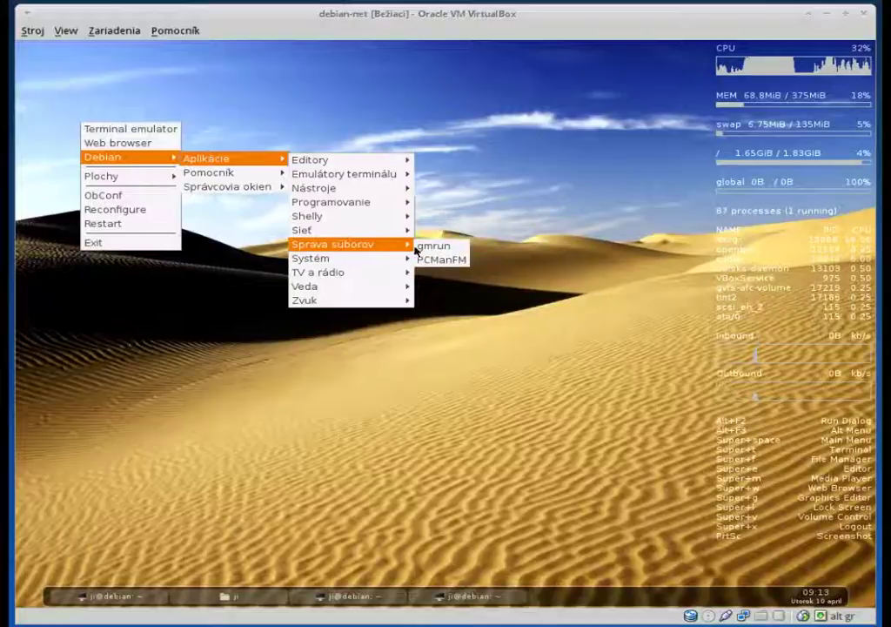
left_click(451, 262)
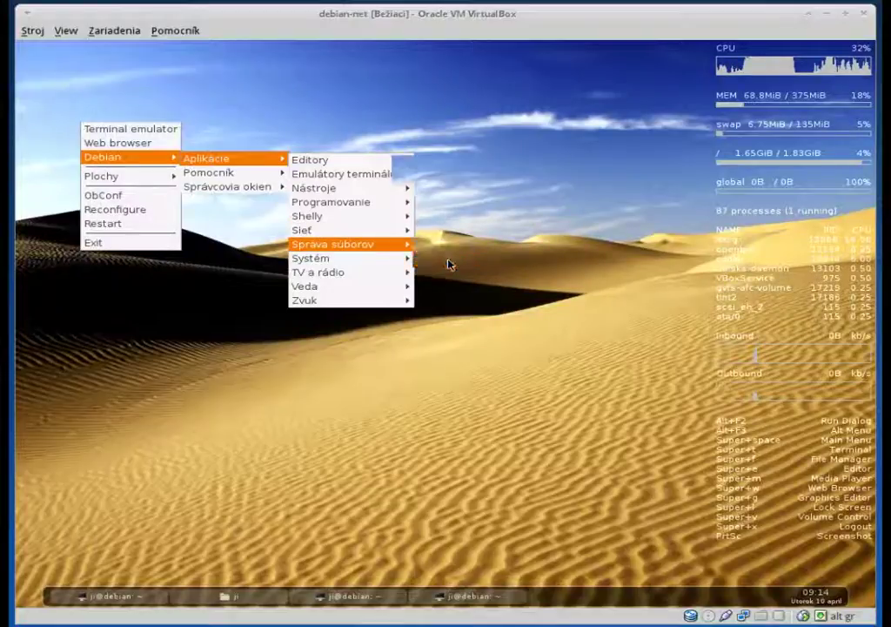
Step: Look through the Debian system application categories and launch the nitrogen wallpaper tool
right_click(74, 115)
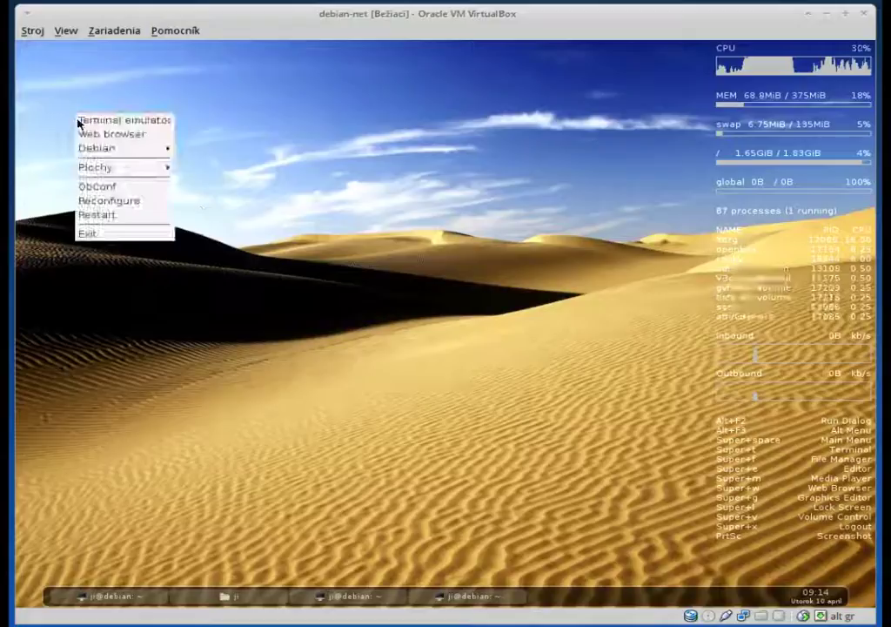
mouse_move(239, 178)
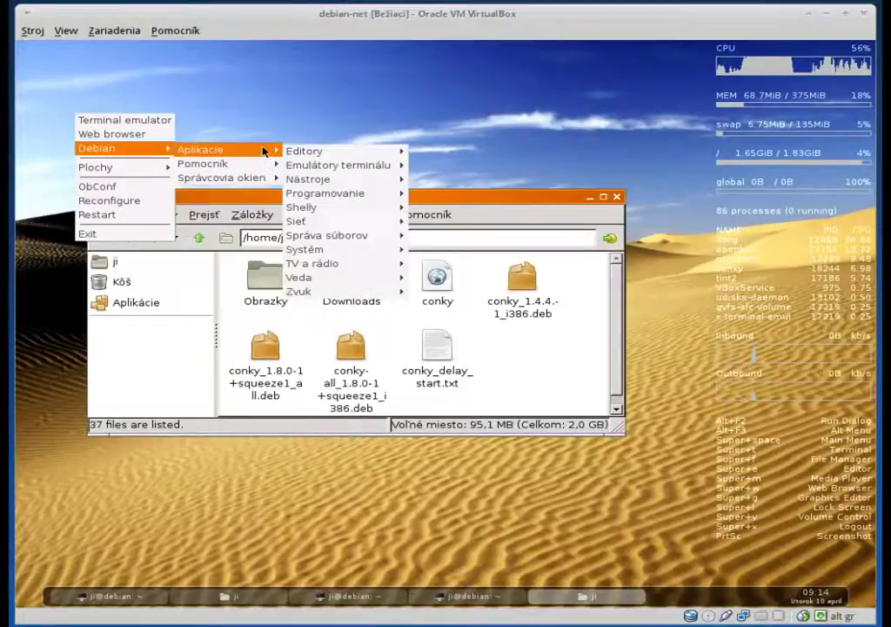
mouse_move(361, 250)
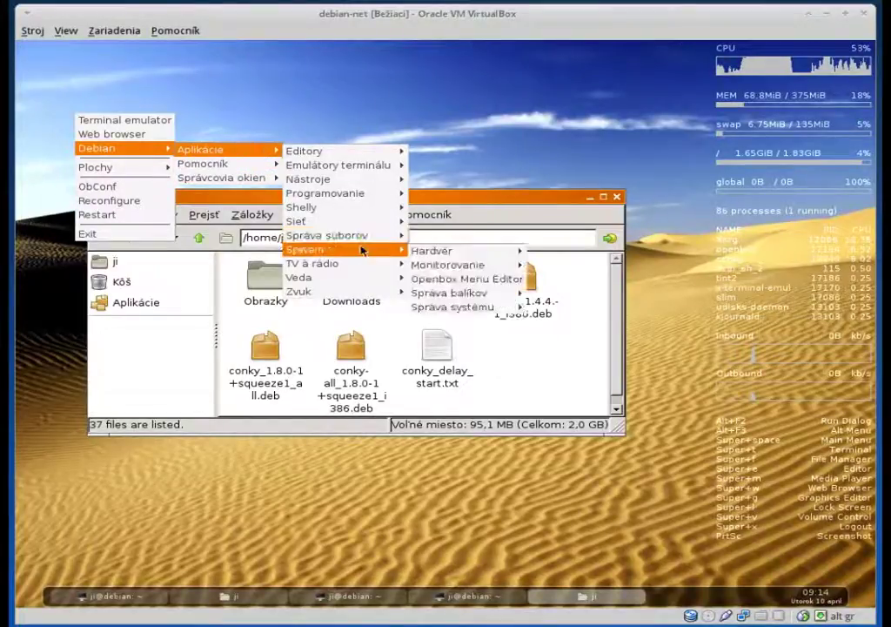
mouse_move(466, 256)
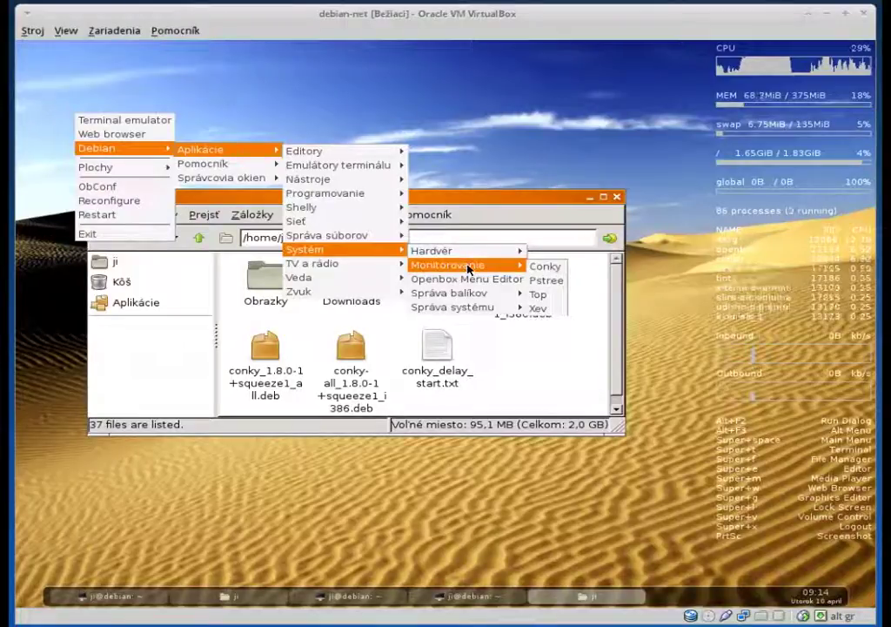
mouse_move(468, 298)
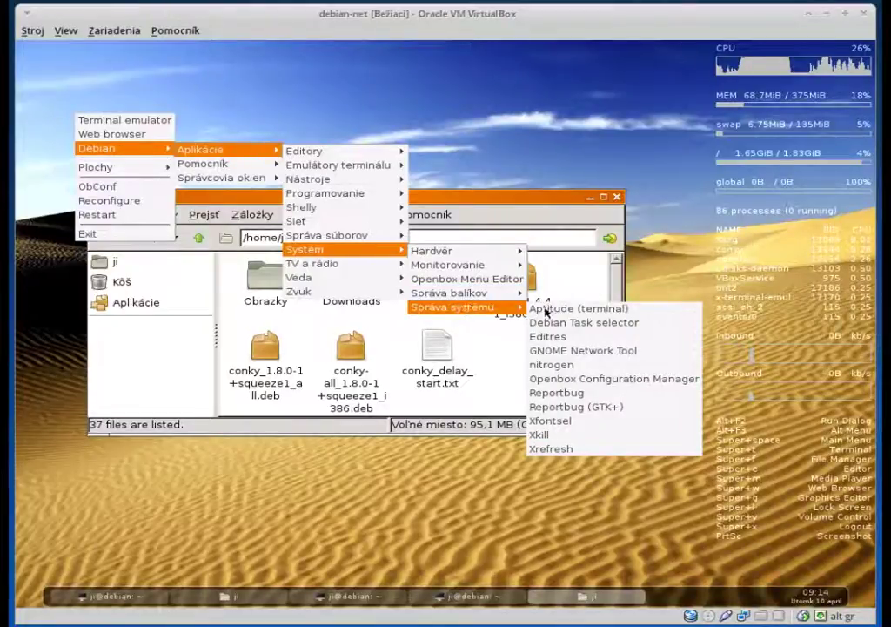
left_click(561, 365)
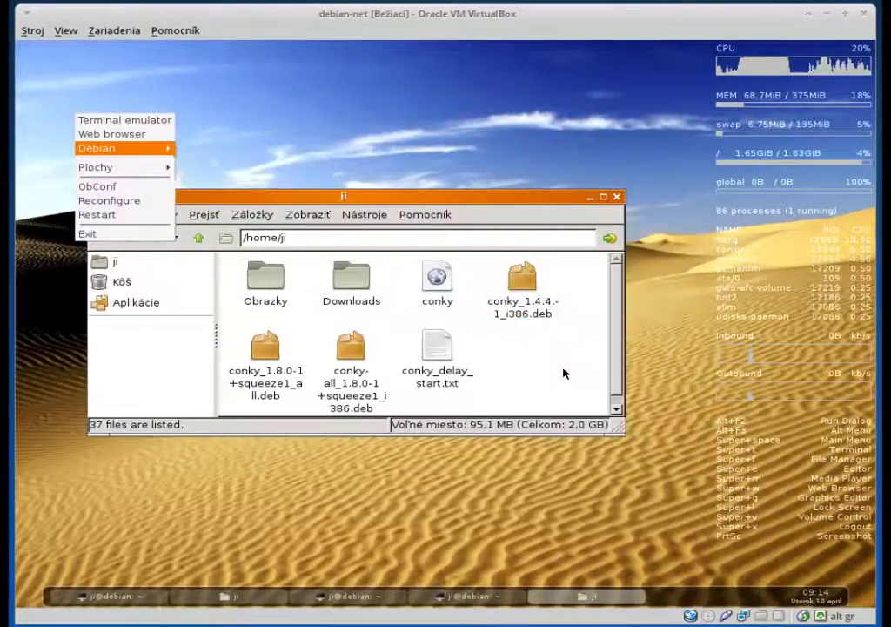
Step: Open the Obrazky folder from the home folder in the file manager
double_click(261, 277)
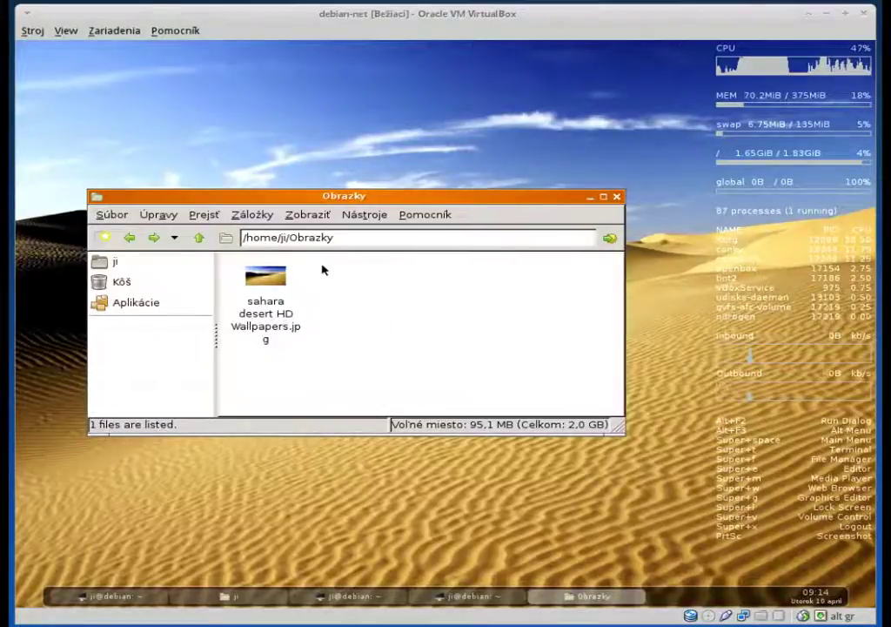
Step: Close the Obrazky file manager window, reposition the Nitrogen window, and close Nitrogen without changing the wallpaper
left_click(617, 199)
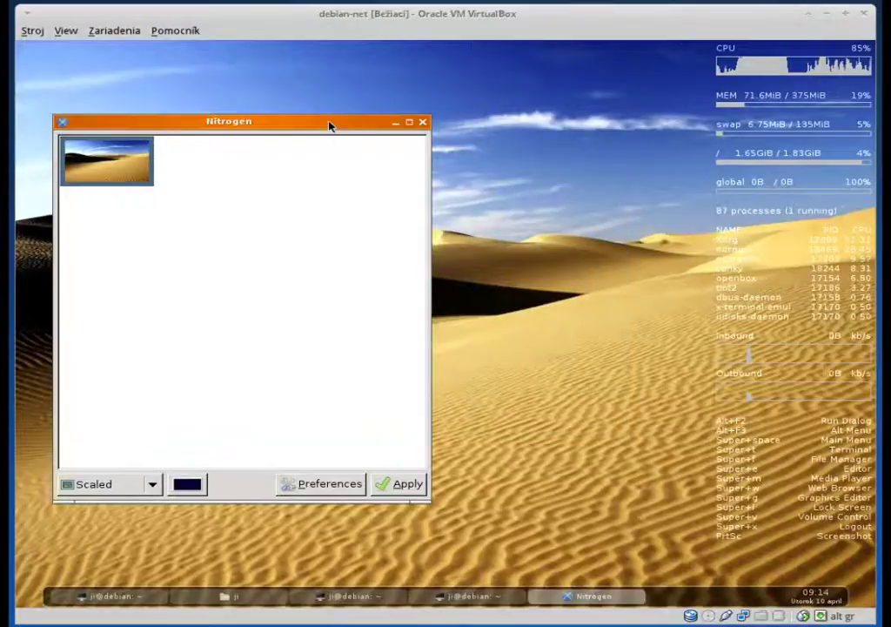
left_click_drag(330, 126, 311, 119)
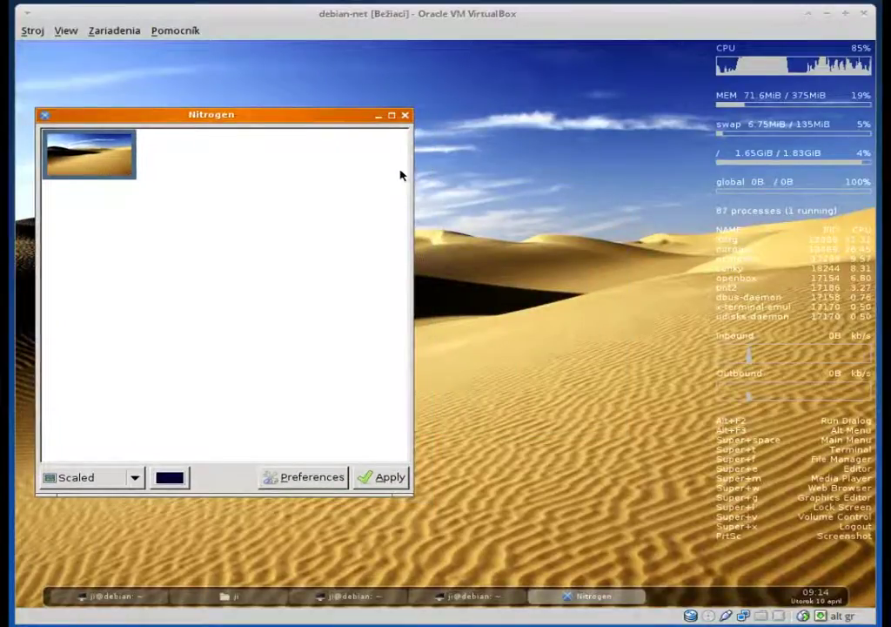
left_click(405, 117)
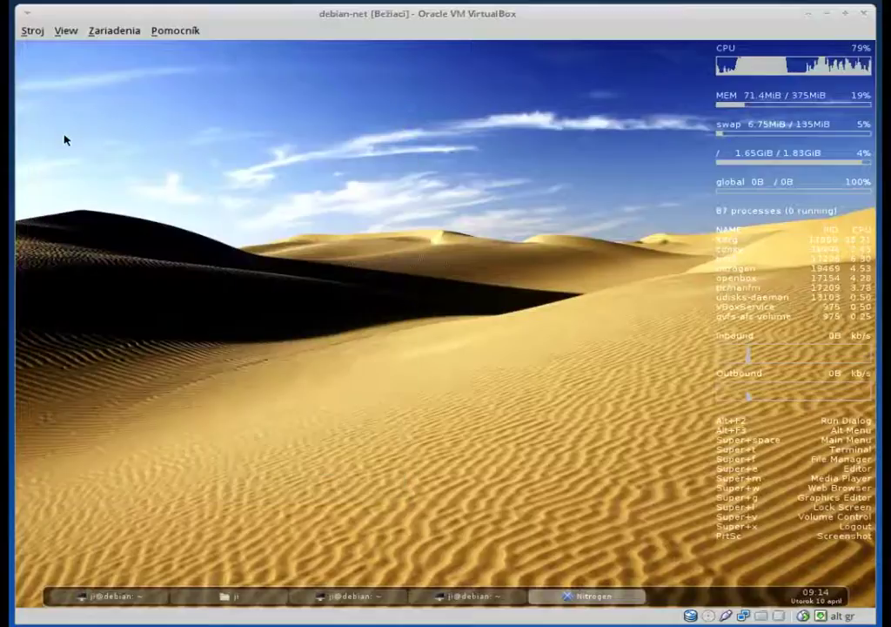
Step: Try to launch tvtime from the Debian TV and radio application category
right_click(65, 138)
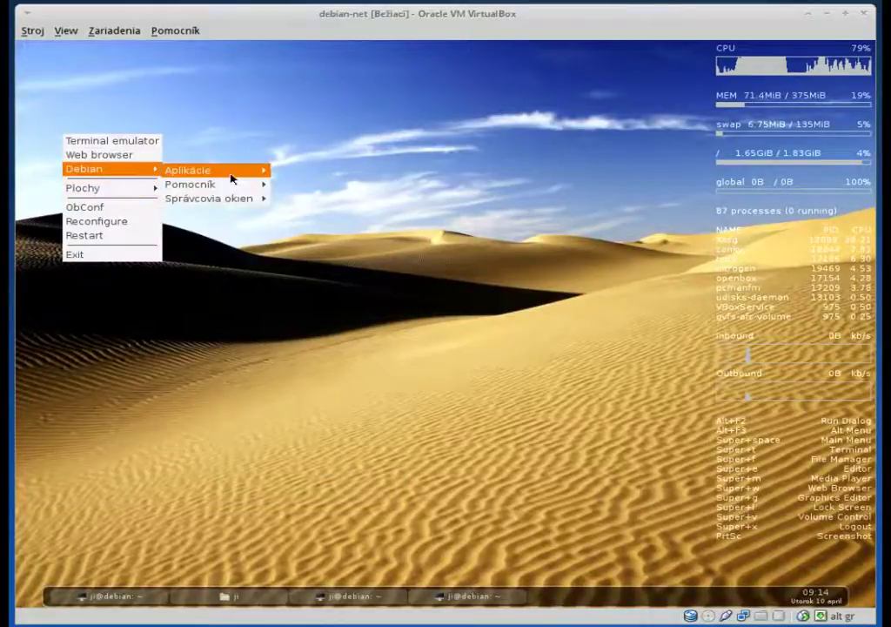
mouse_move(345, 268)
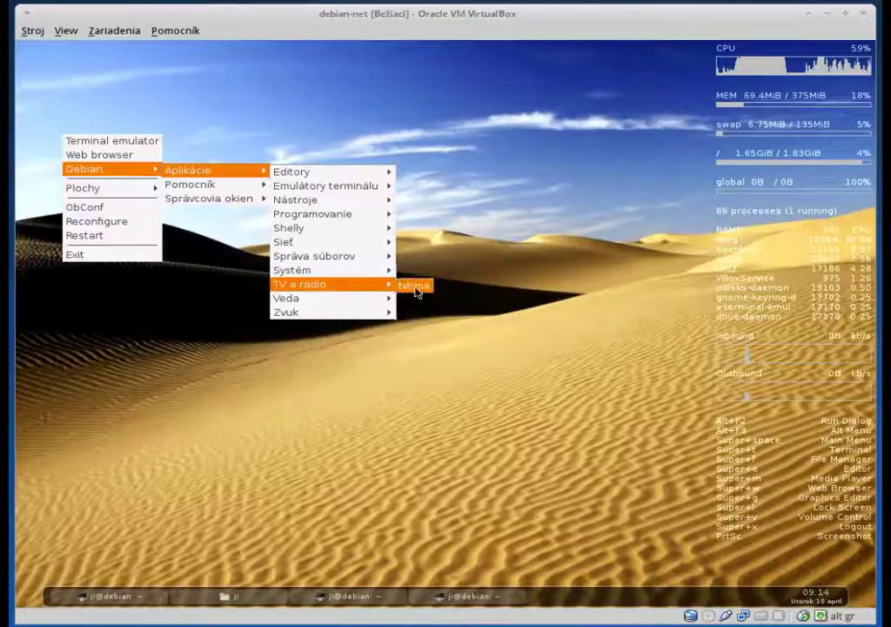
left_click(416, 285)
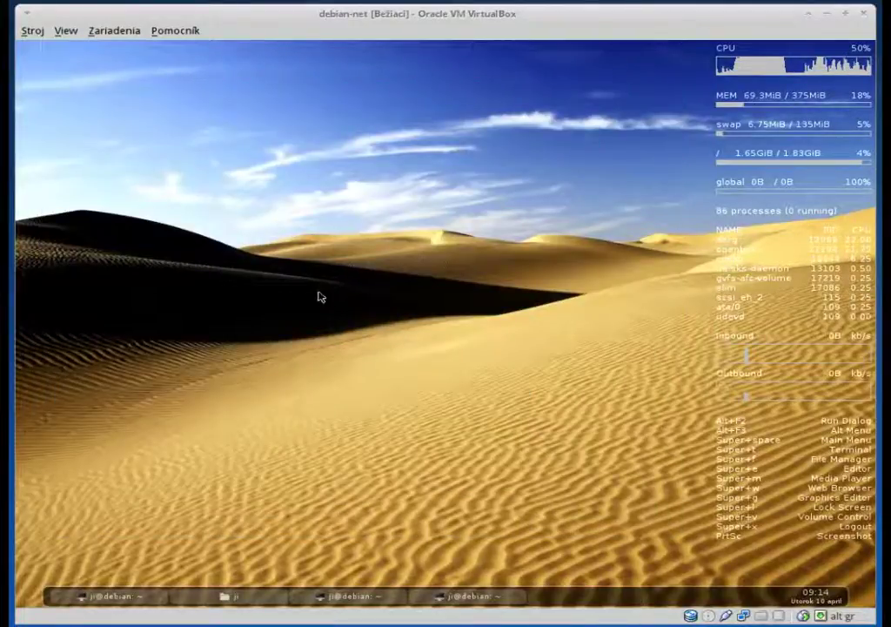
Step: Look through the Debian science applications, launch the Bc calculator from the mathematics category, and close it
right_click(94, 127)
mouse_move(158, 171)
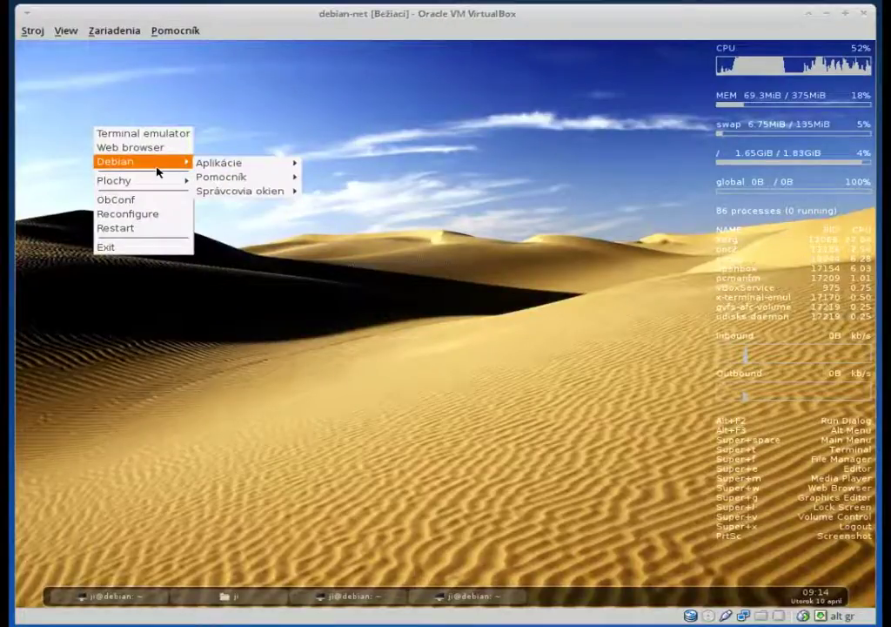
mouse_move(252, 163)
mouse_move(384, 282)
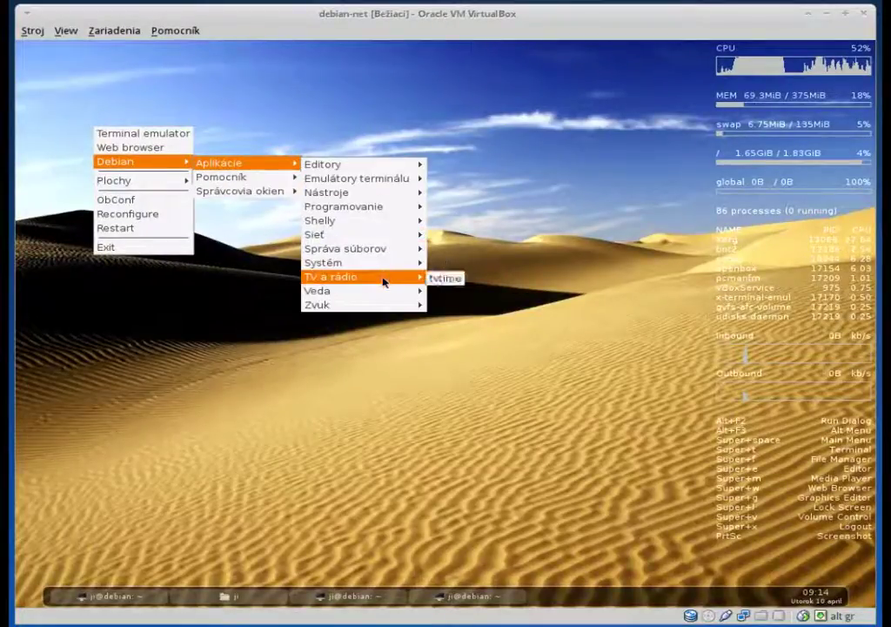
mouse_move(450, 295)
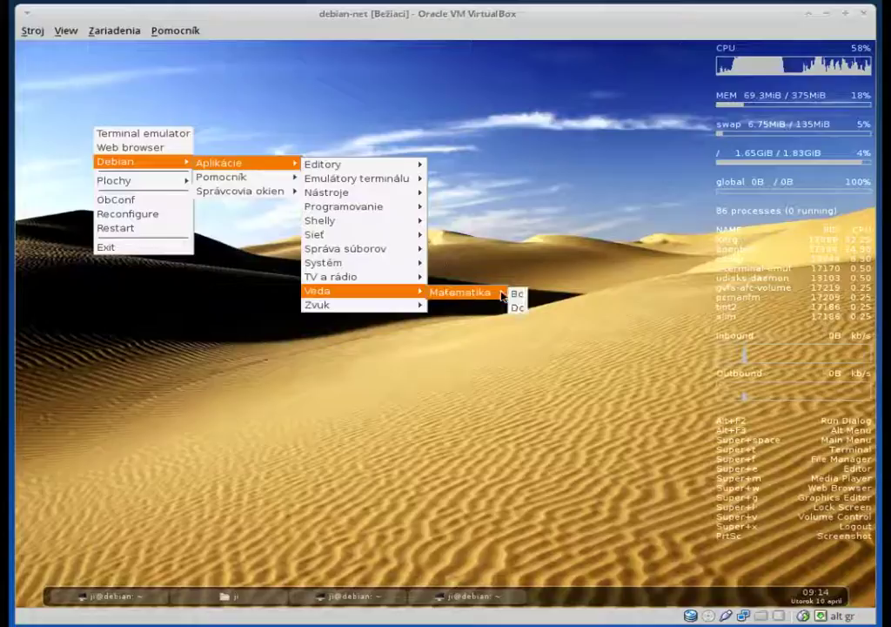
left_click(515, 306)
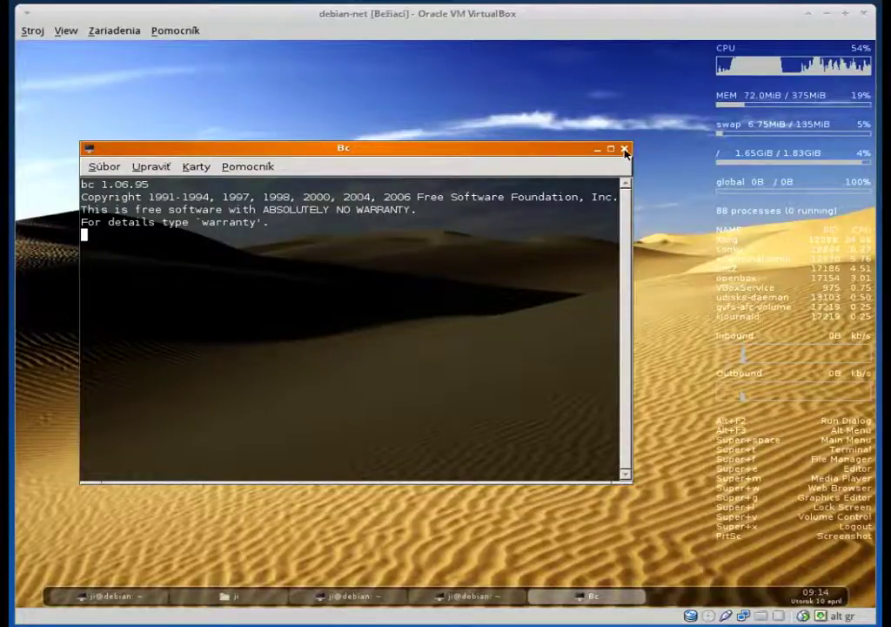
left_click(625, 153)
Step: Launch the Audacious music player from the Debian sound application category
right_click(67, 128)
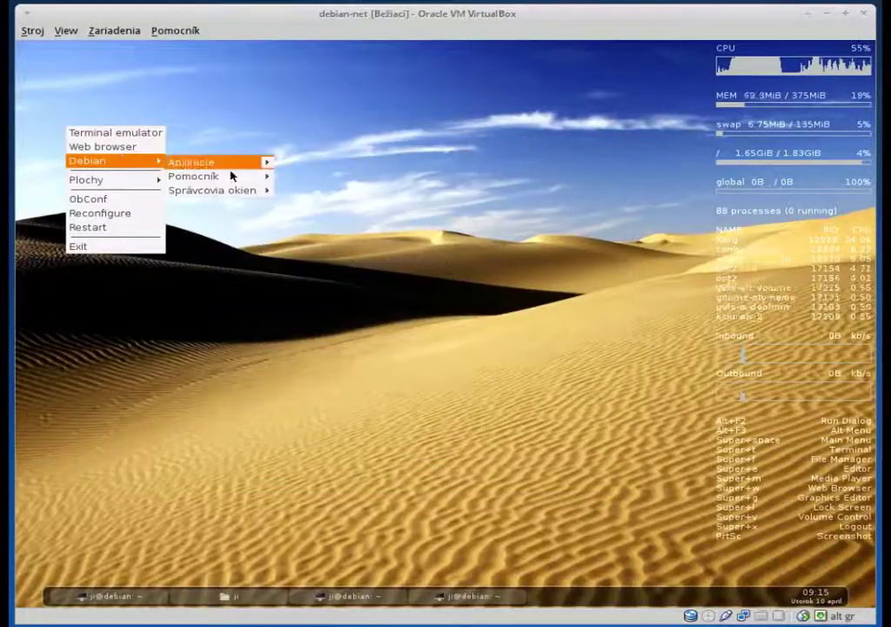
mouse_move(259, 161)
mouse_move(350, 305)
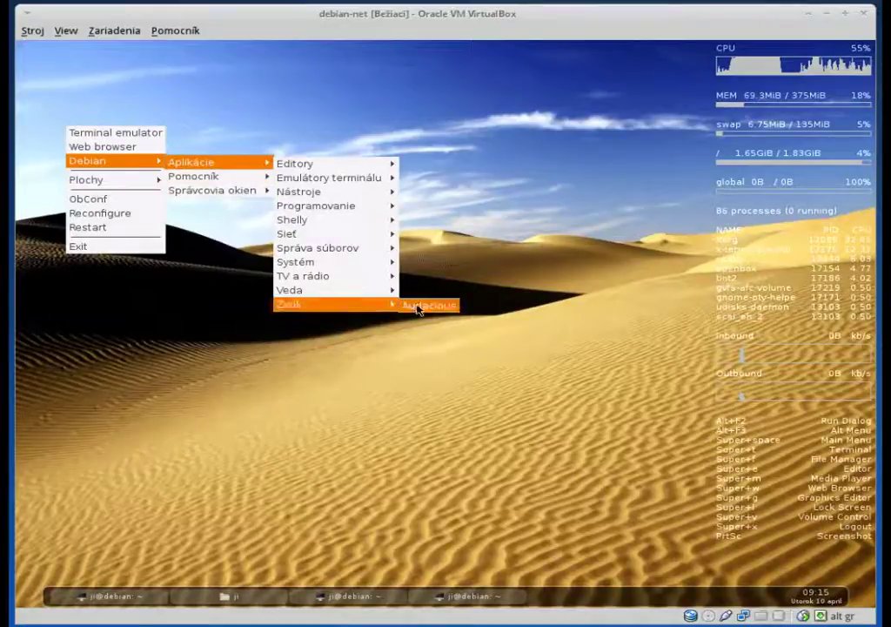
left_click(417, 308)
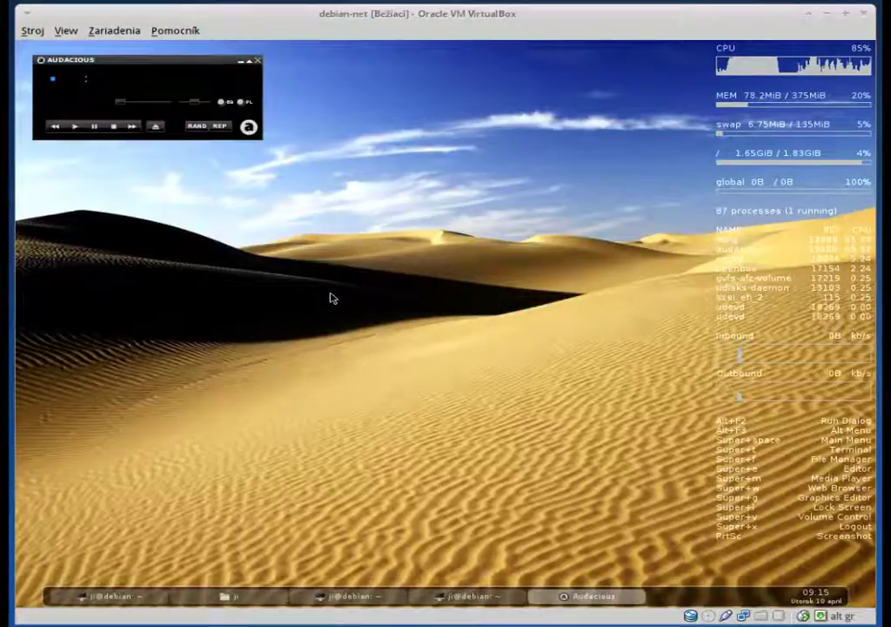
Step: Show the Audacious playlist, dock it directly beneath the player, and move both lower on the desktop
left_click(245, 102)
left_click_drag(357, 67, 136, 139)
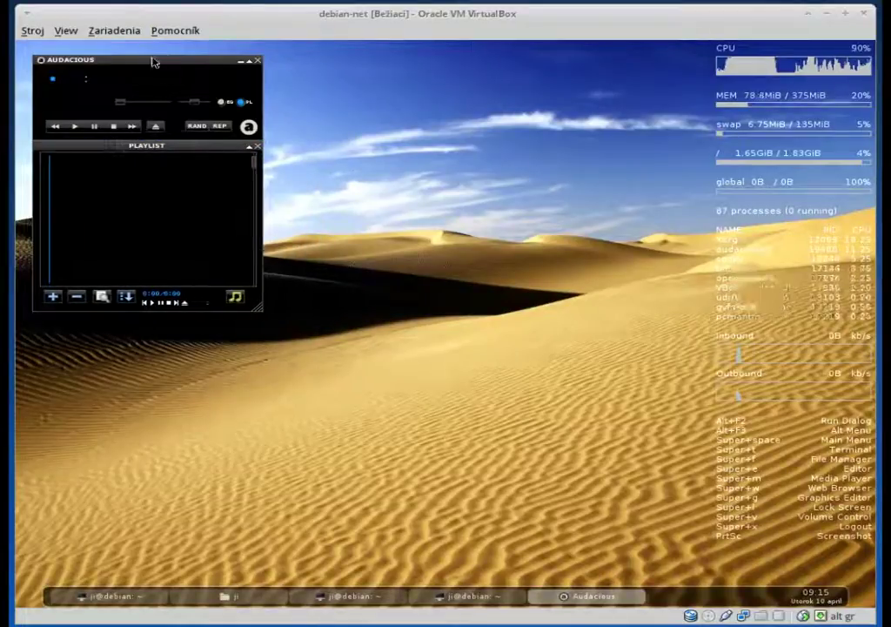
left_click_drag(153, 65, 170, 300)
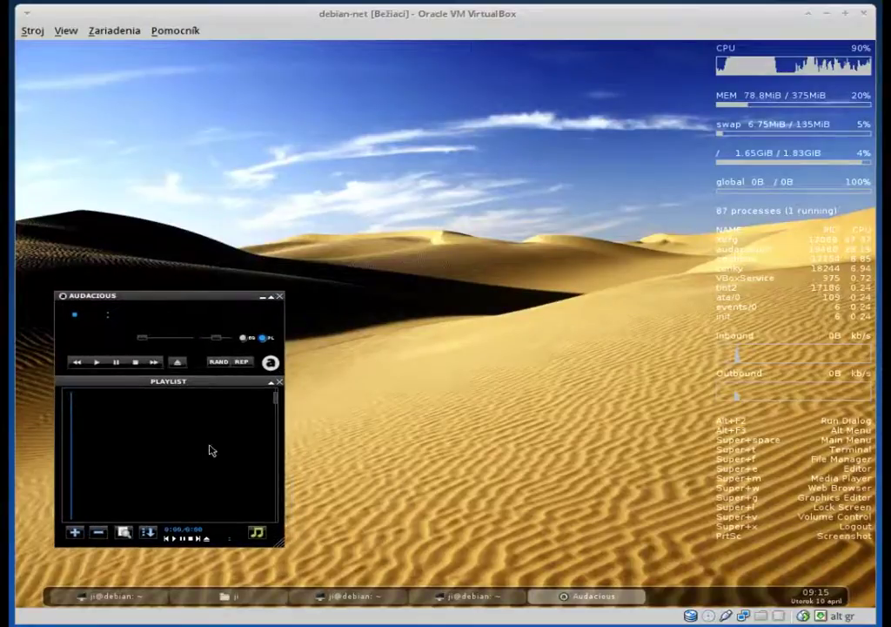
Step: Launch Top from the Debian system monitoring category, examine the running processes, and close it
right_click(338, 111)
mouse_move(362, 148)
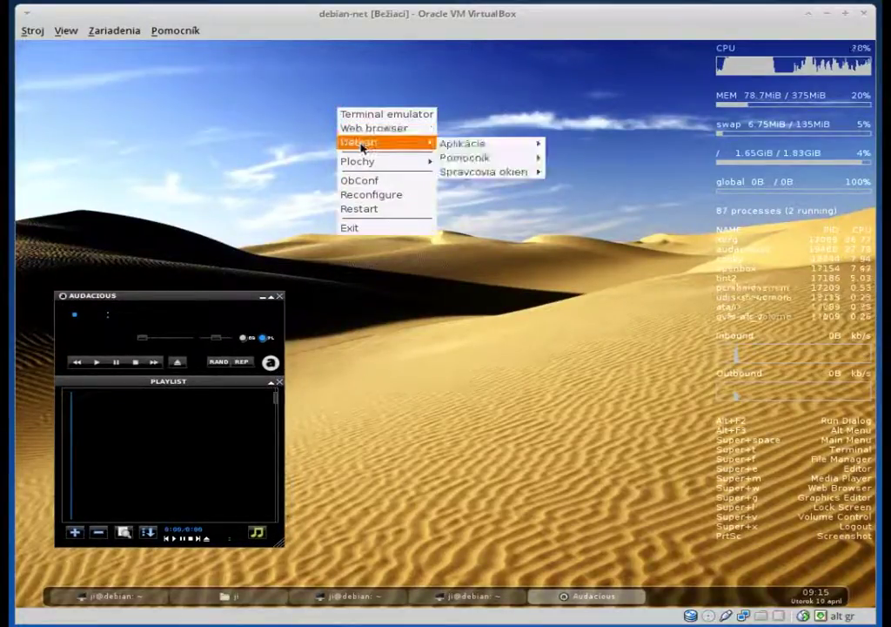
mouse_move(471, 150)
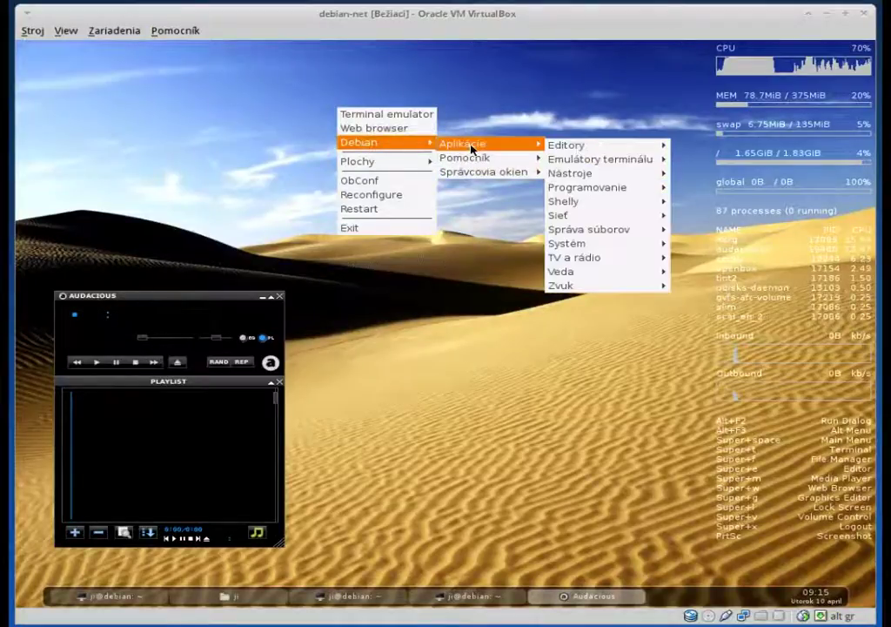
mouse_move(581, 244)
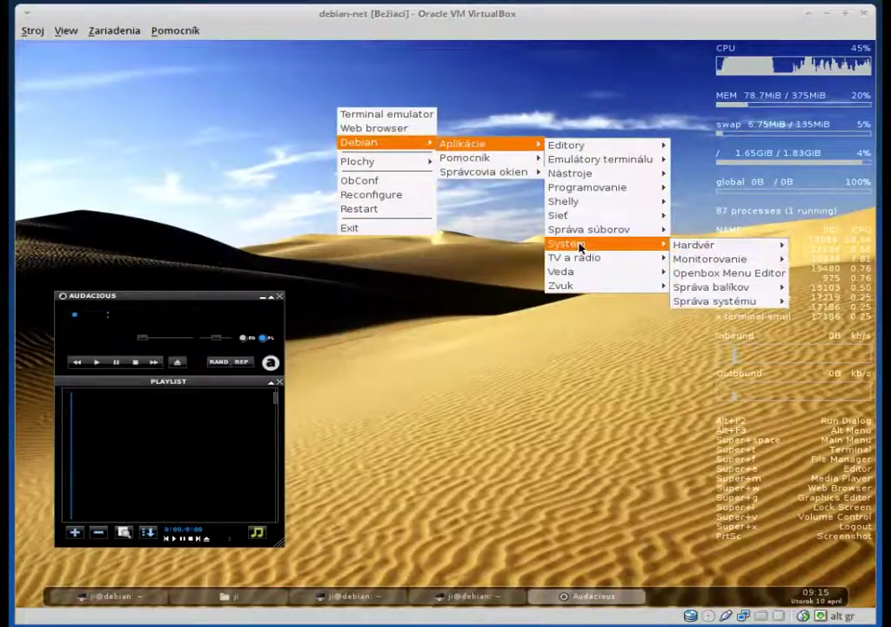
mouse_move(707, 259)
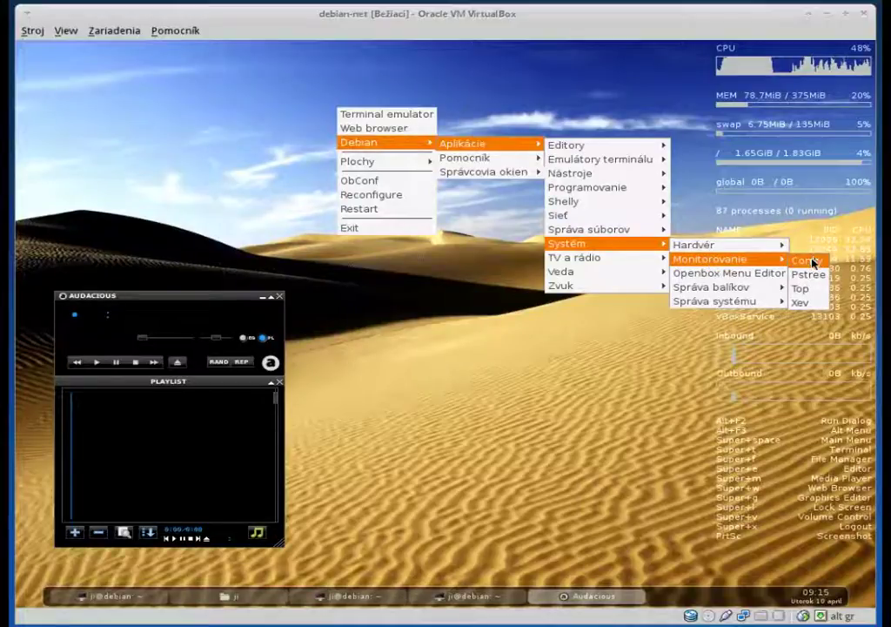
left_click(806, 291)
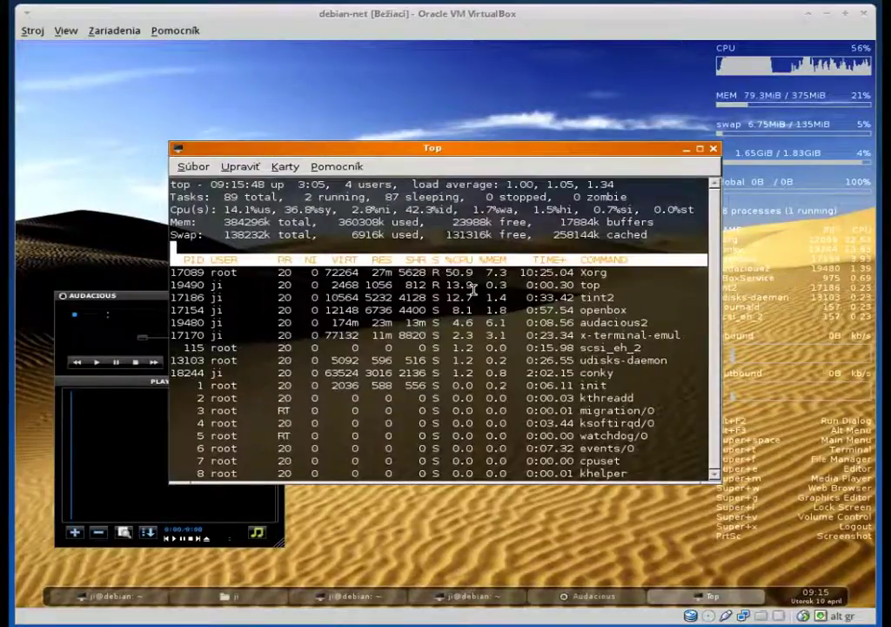
left_click_drag(523, 149, 473, 87)
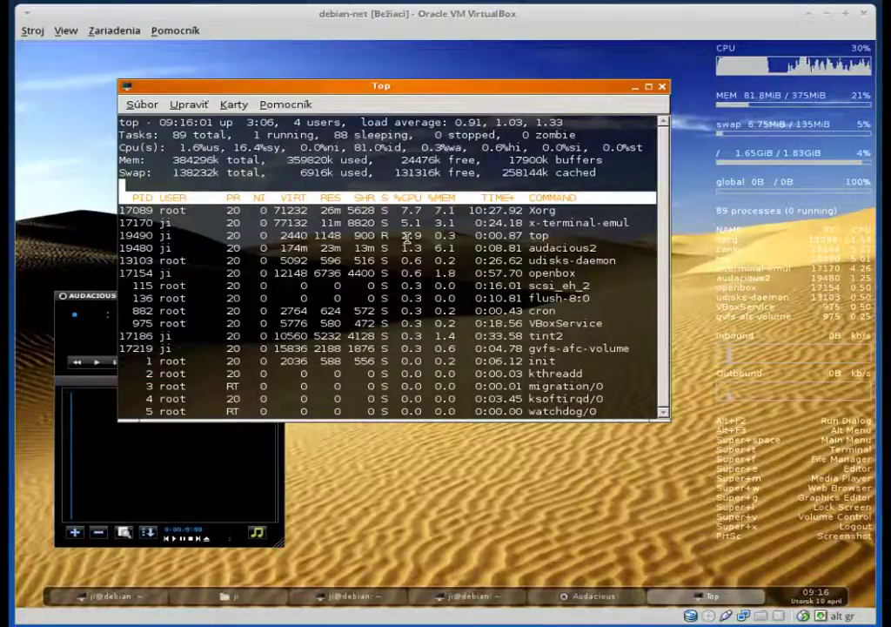
left_click(664, 90)
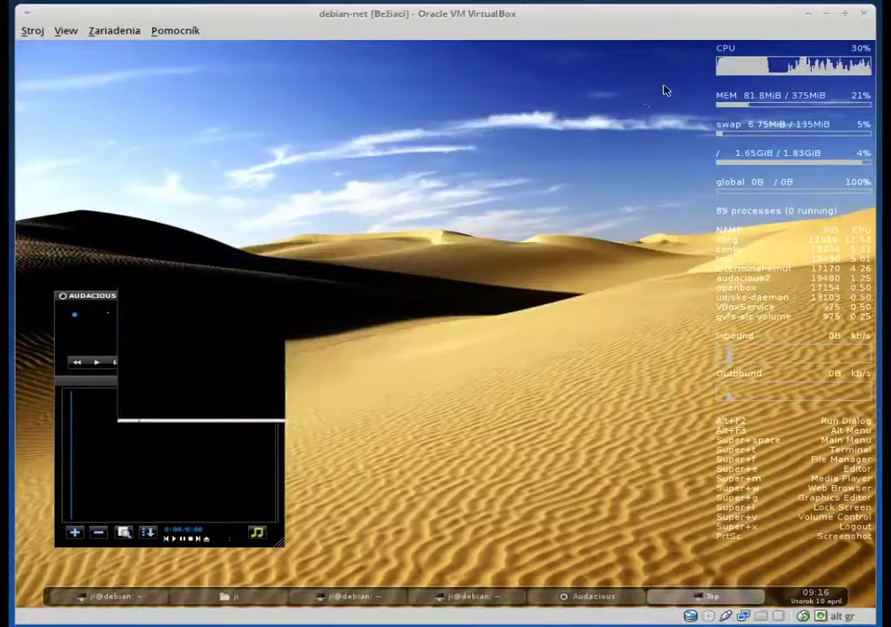
Step: Launch the ObConf configuration tool for Openbox
right_click(215, 113)
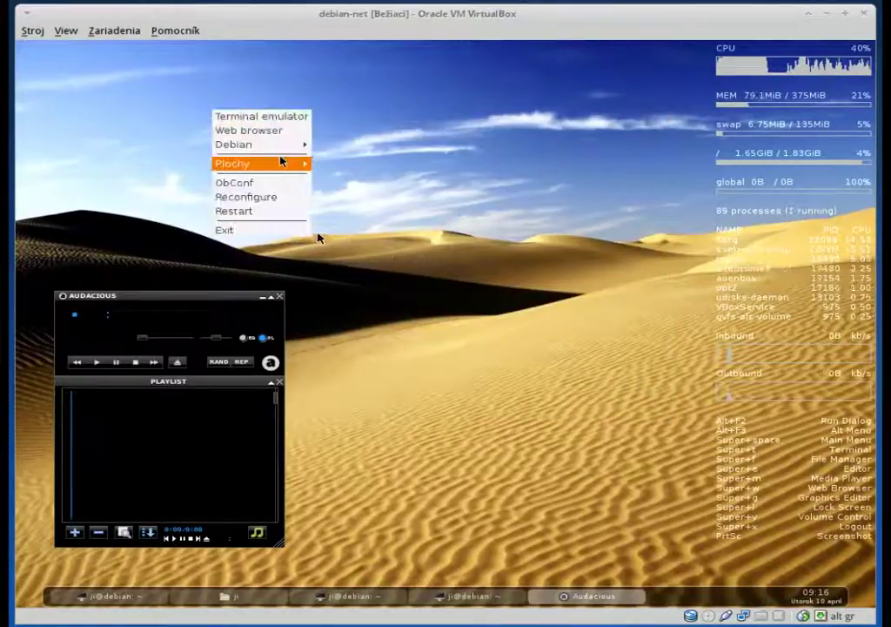
left_click(245, 184)
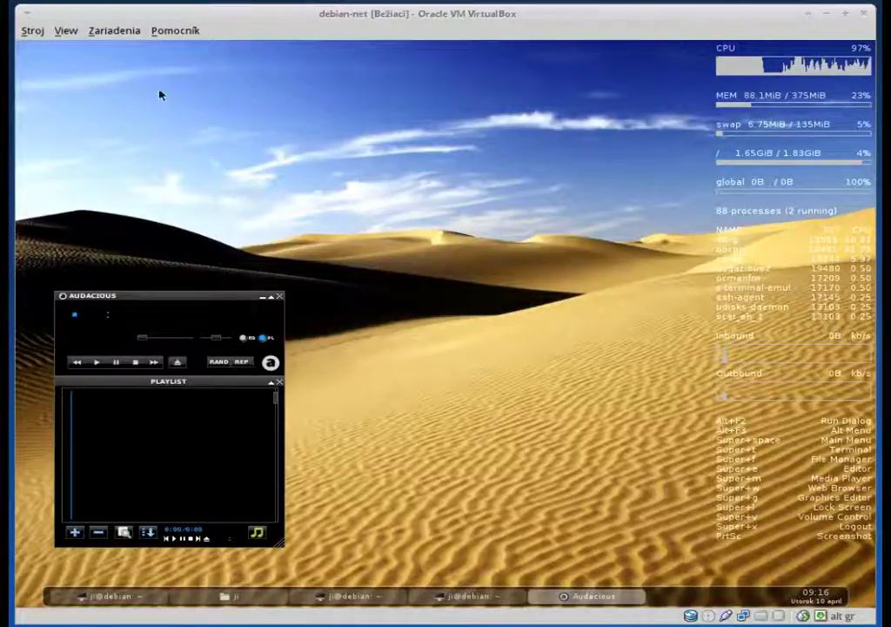
Step: Open the Info documentation reader from the Debian help category, browse its directory of topics, and quit it
right_click(126, 70)
mouse_move(165, 102)
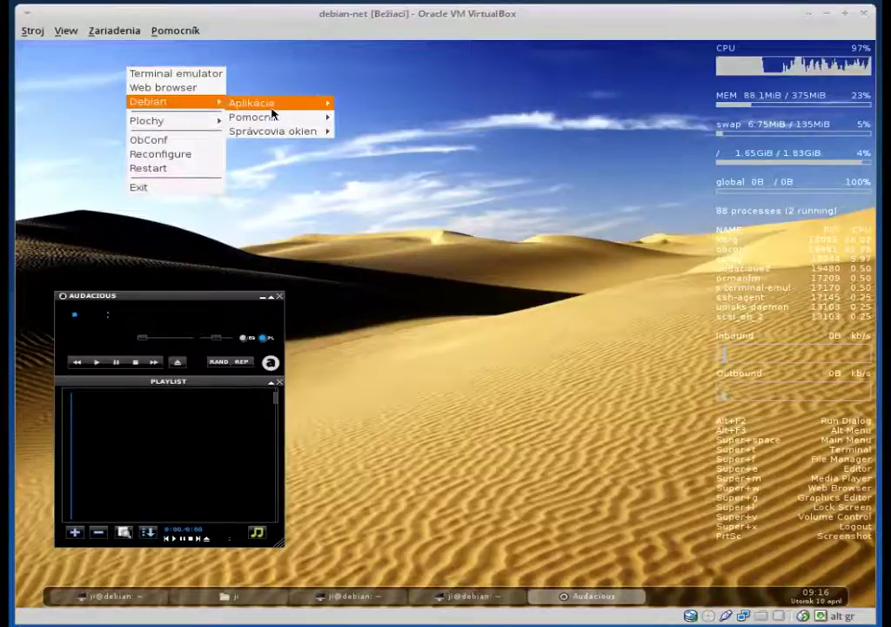
mouse_move(302, 122)
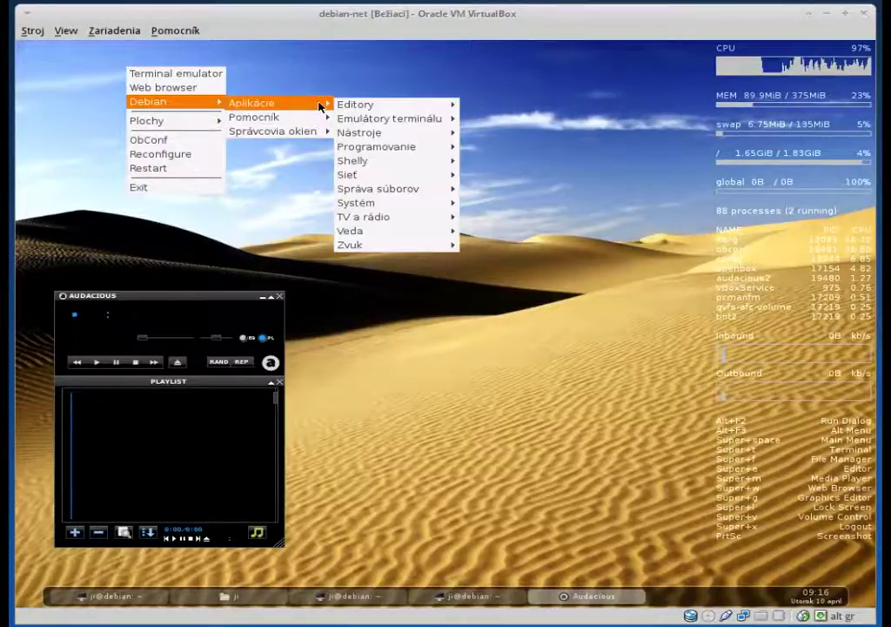
left_click(345, 119)
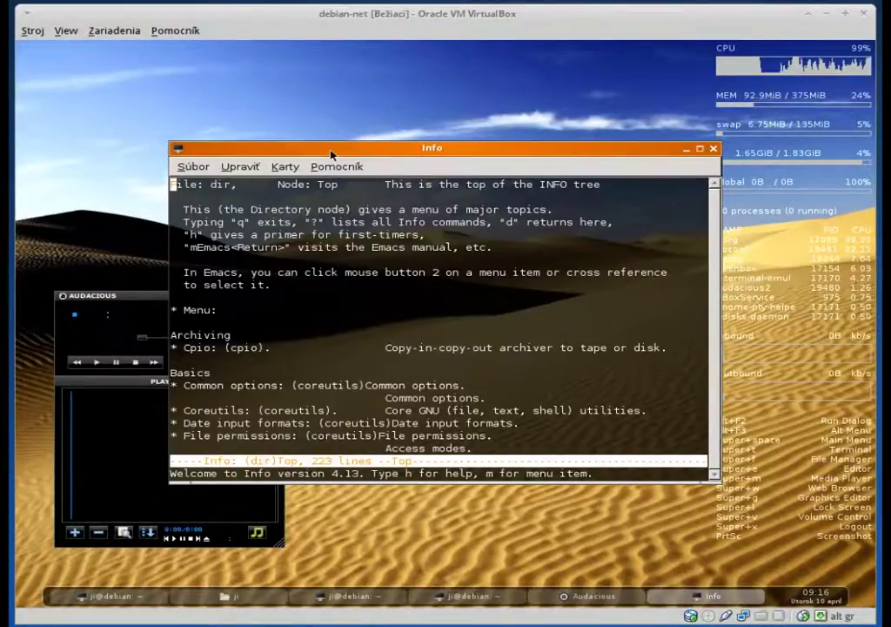
left_click_drag(331, 154, 298, 116)
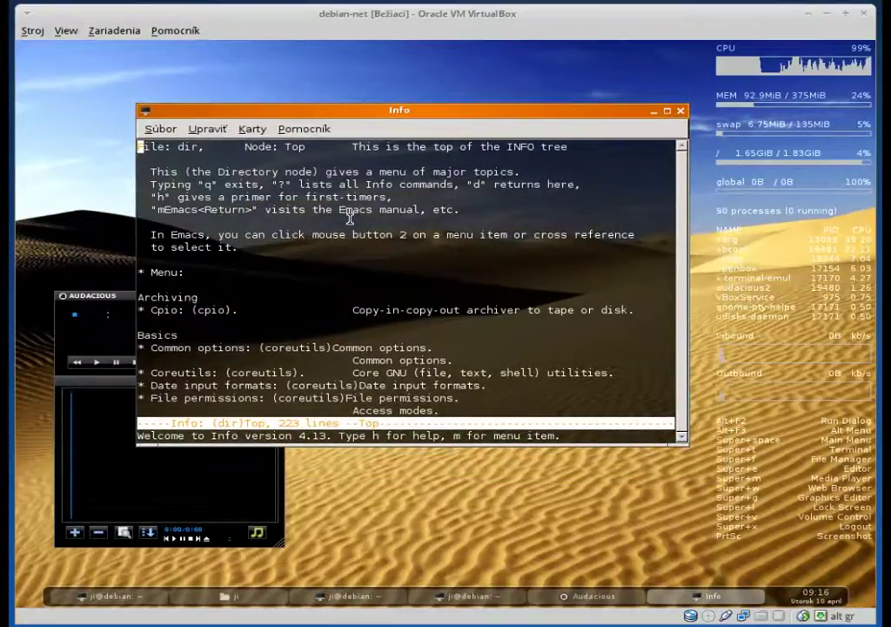
scroll(349, 217, "down", 20)
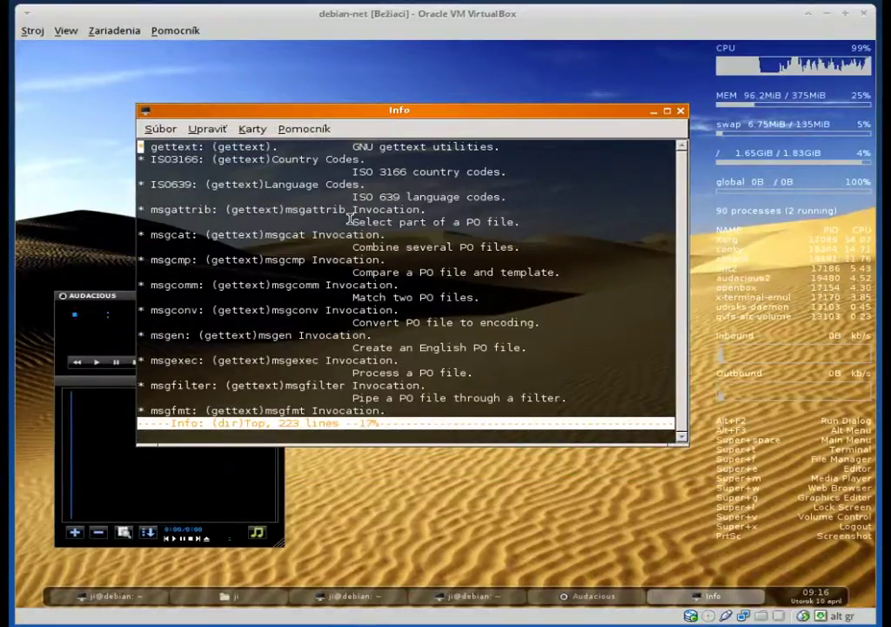
scroll(349, 217, "down", 13)
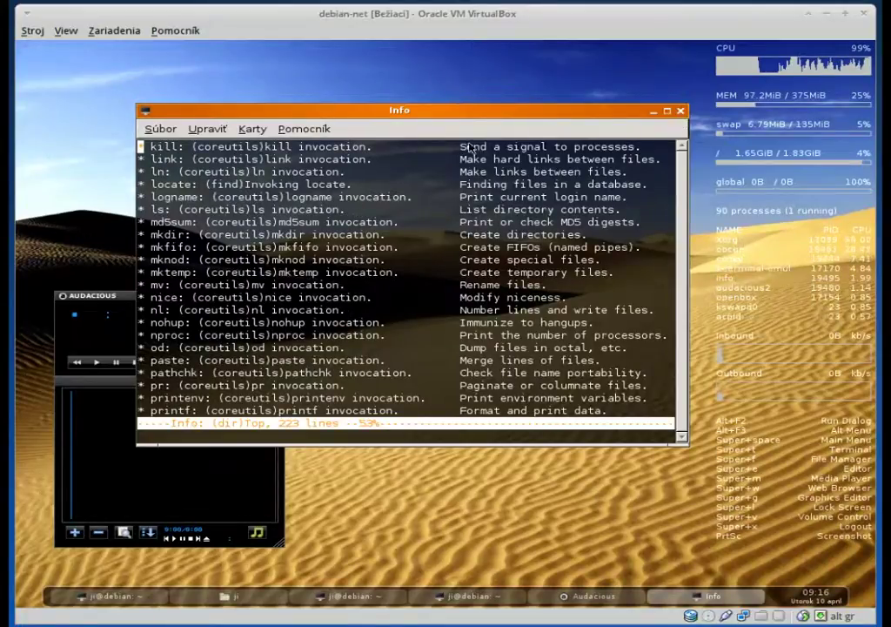
key("q")
Step: Launch the Openbox Menu Editor from the Debian system application category and close the Audacious player
right_click(48, 46)
mouse_move(97, 84)
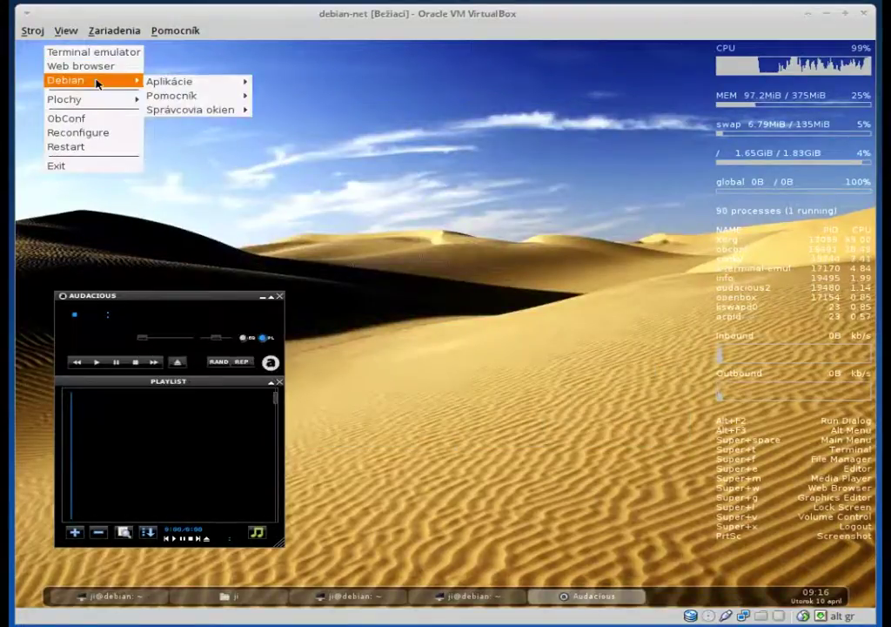
mouse_move(211, 84)
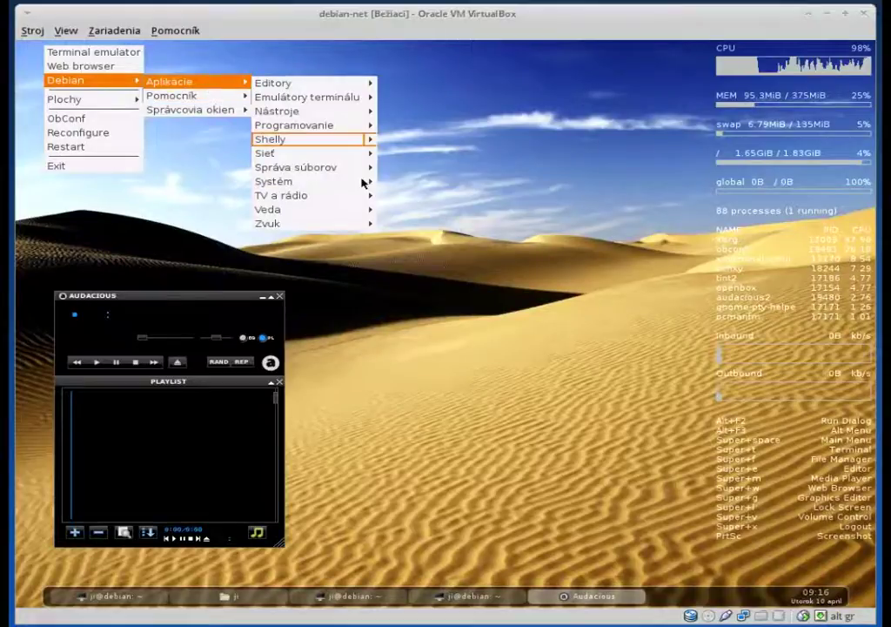
mouse_move(361, 181)
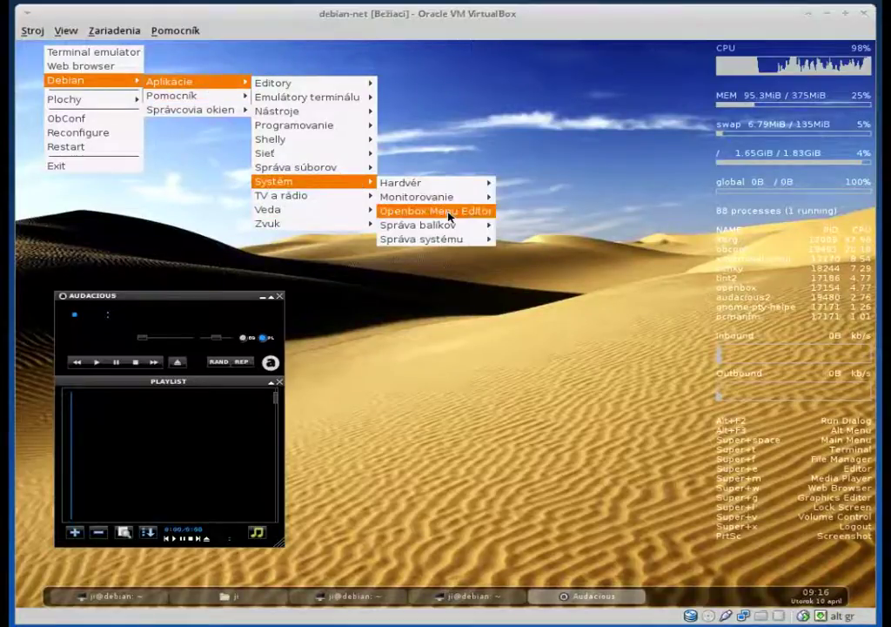
left_click(452, 212)
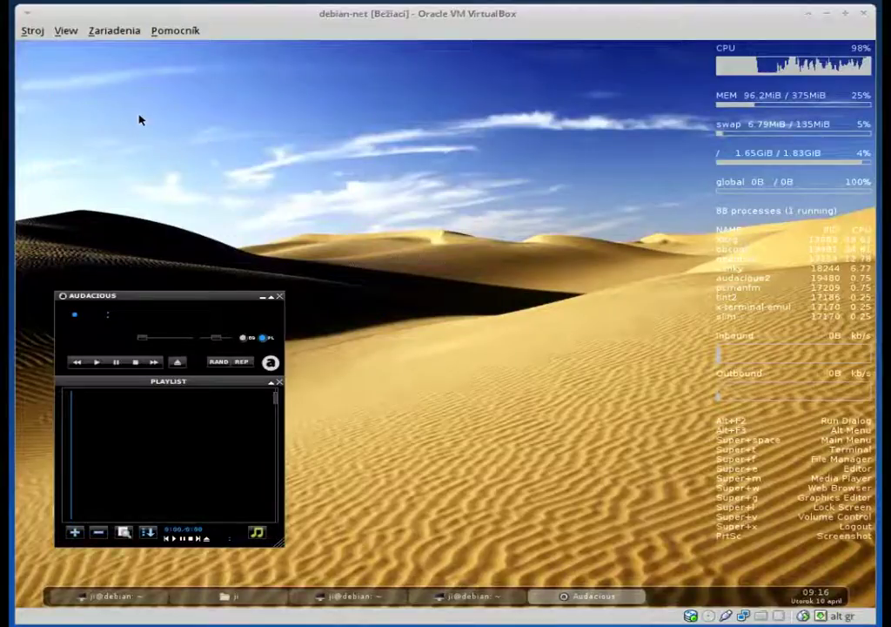
left_click(279, 296)
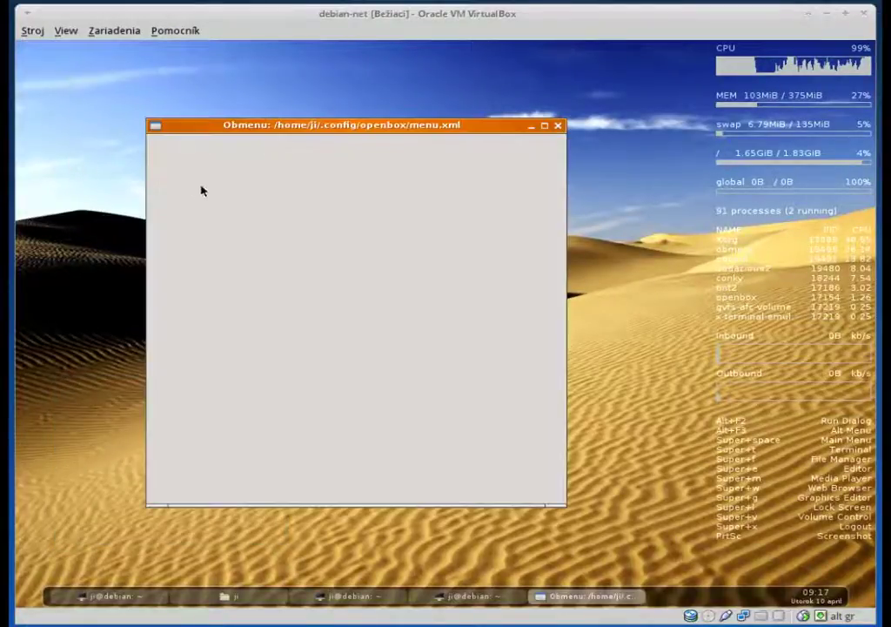
Step: Expand the Openbox 3 menu in Obmenu, review its entries, and close the editor
left_click_drag(244, 125, 118, 76)
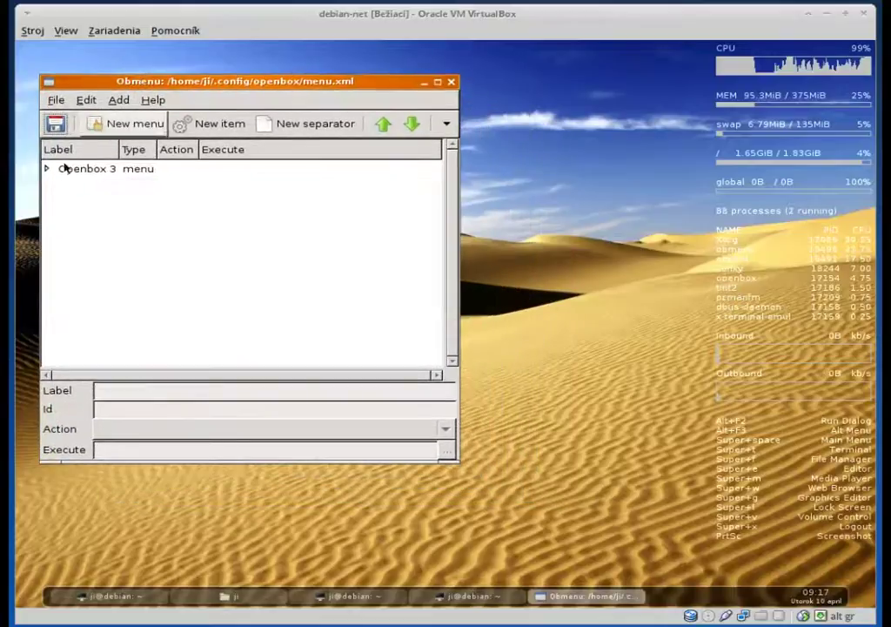
left_click(48, 169)
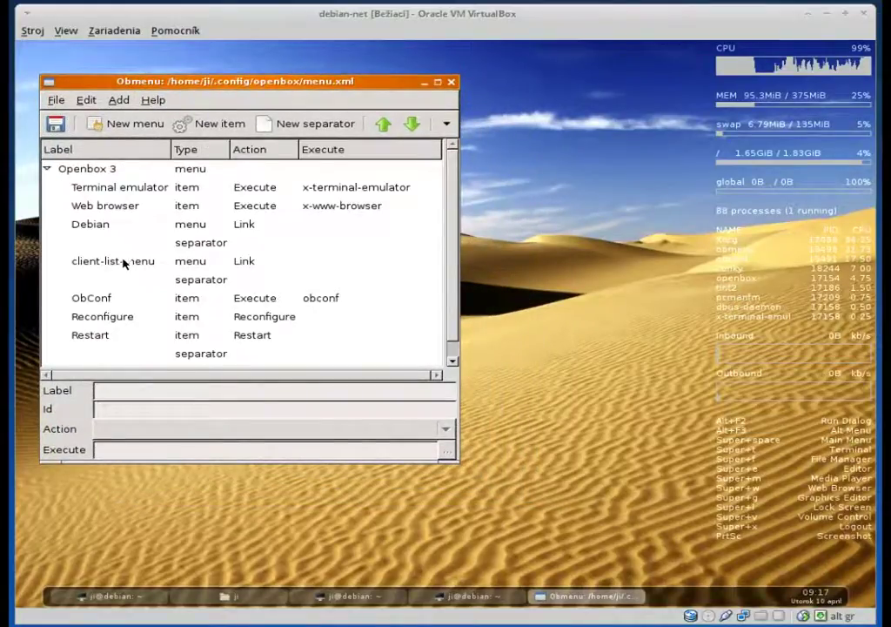
scroll(123, 264, "down", 1)
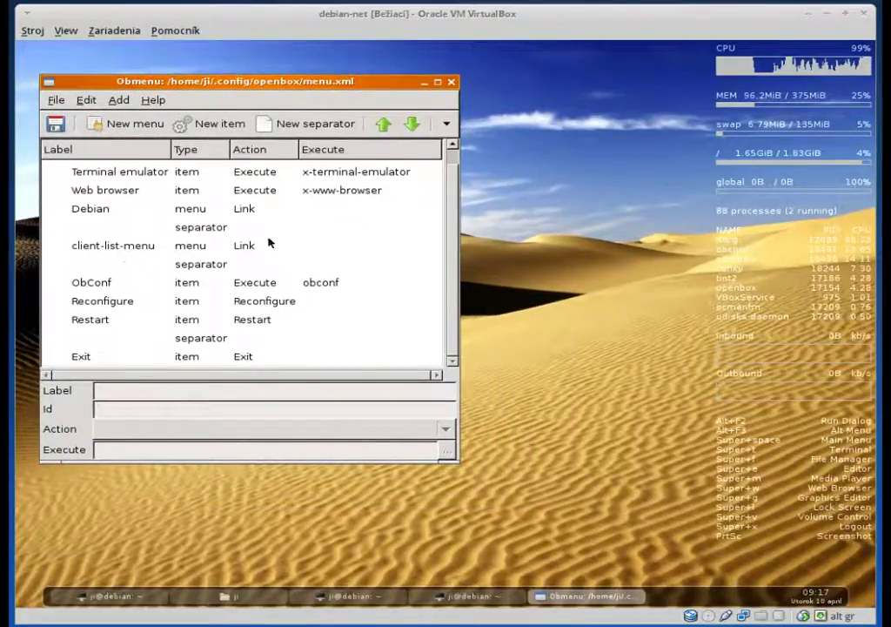
left_click(452, 83)
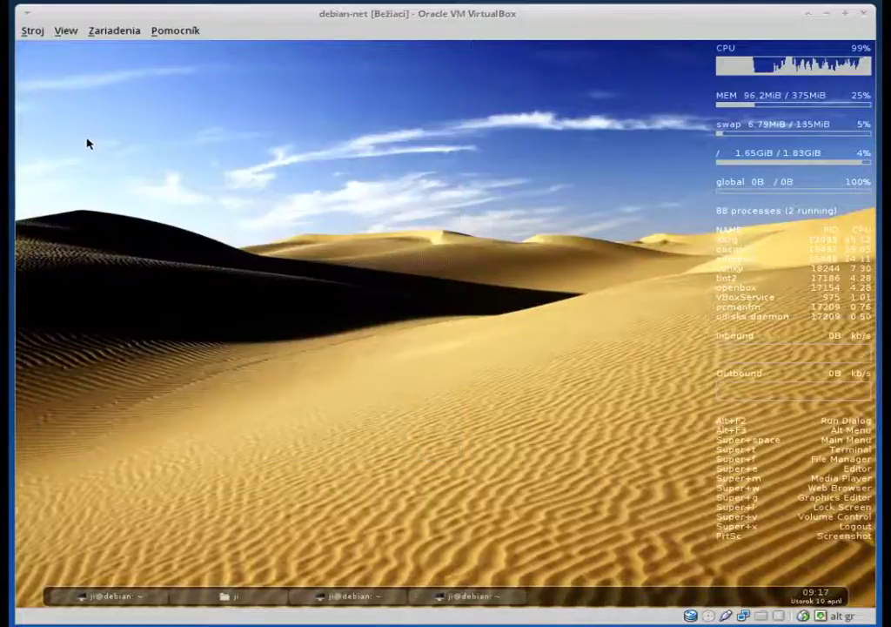
Step: Launch the Nano text editor from the Debian editors category
right_click(88, 141)
mouse_move(185, 180)
mouse_move(243, 179)
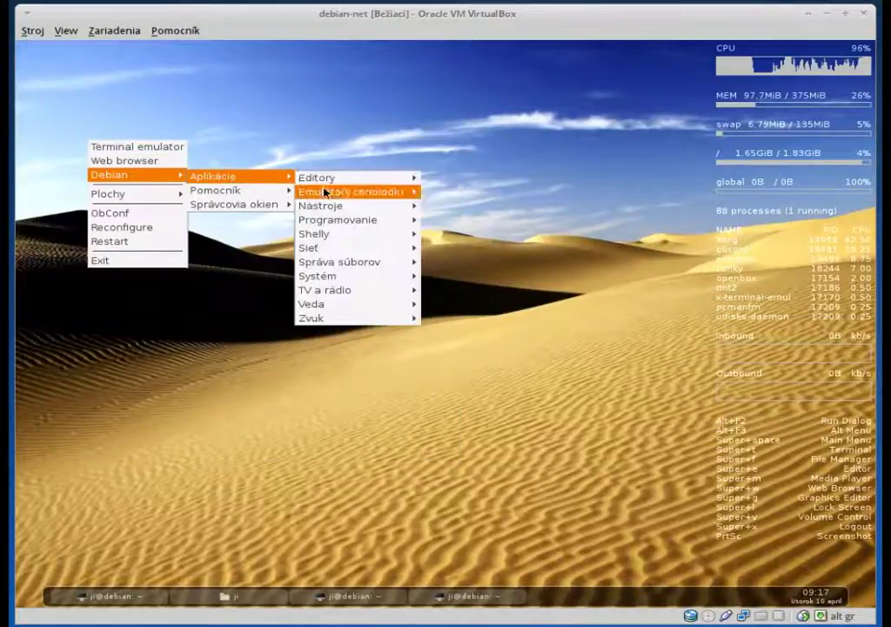
mouse_move(382, 178)
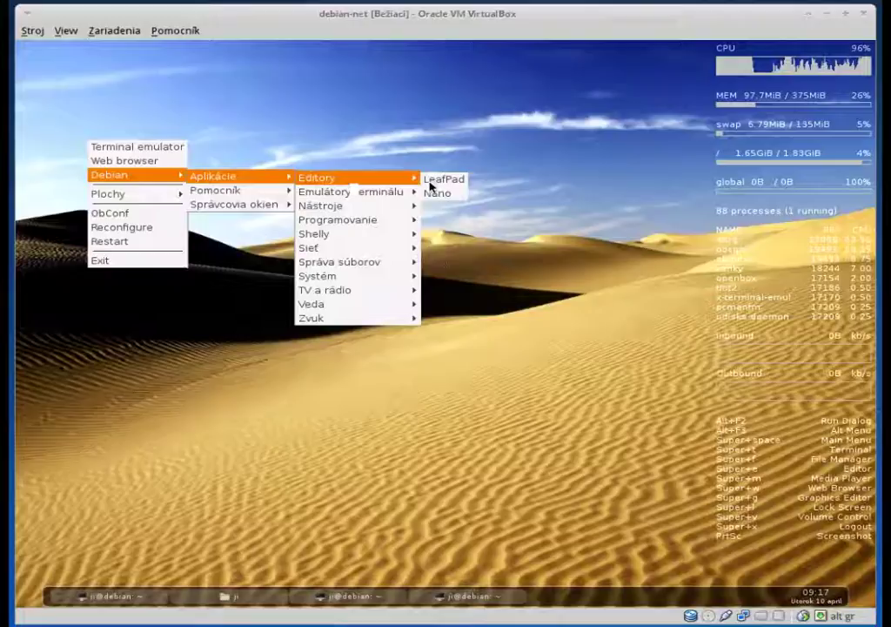
key("Escape")
Step: Launch the LeafPad text editor from the Debian editors category
right_click(41, 144)
mouse_move(87, 175)
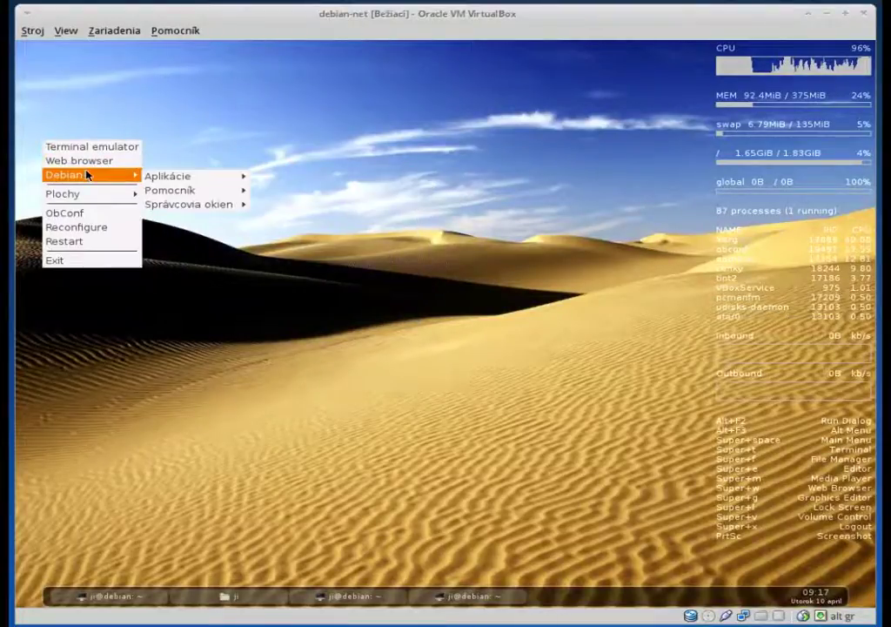
mouse_move(183, 176)
mouse_move(274, 178)
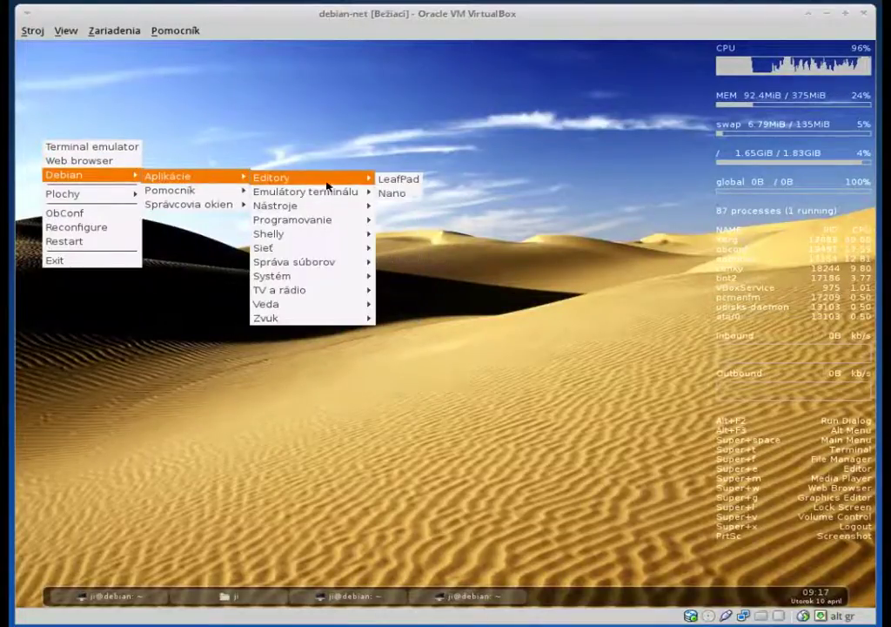
left_click(397, 178)
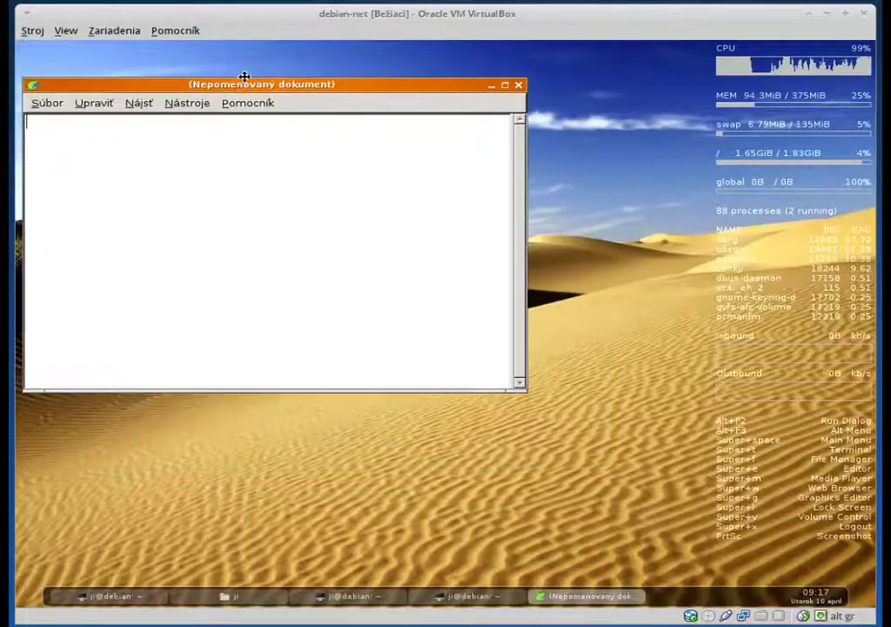
Step: Open Leafpad's program information and move the dialog clear of the Nano window
left_click(255, 62)
left_click(266, 82)
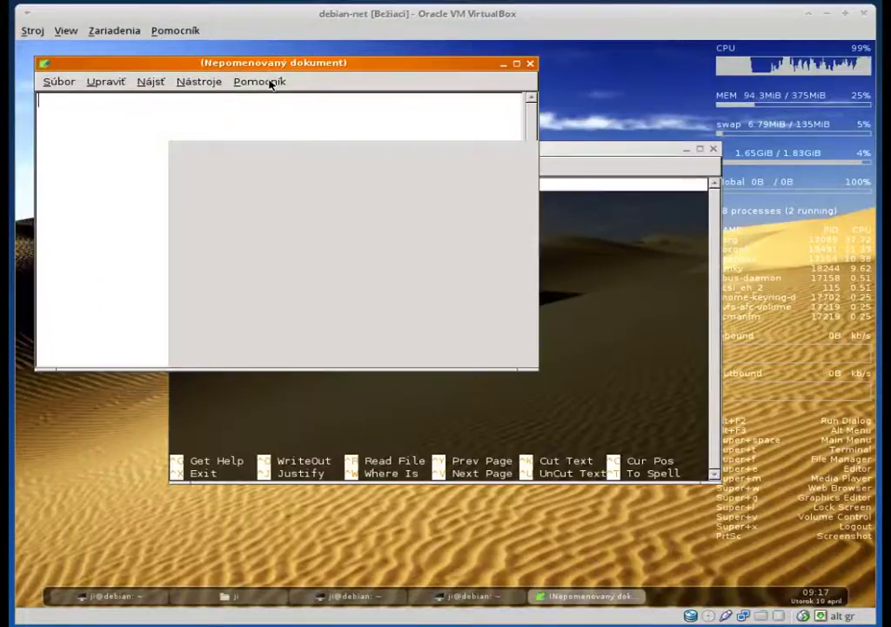
left_click(269, 101)
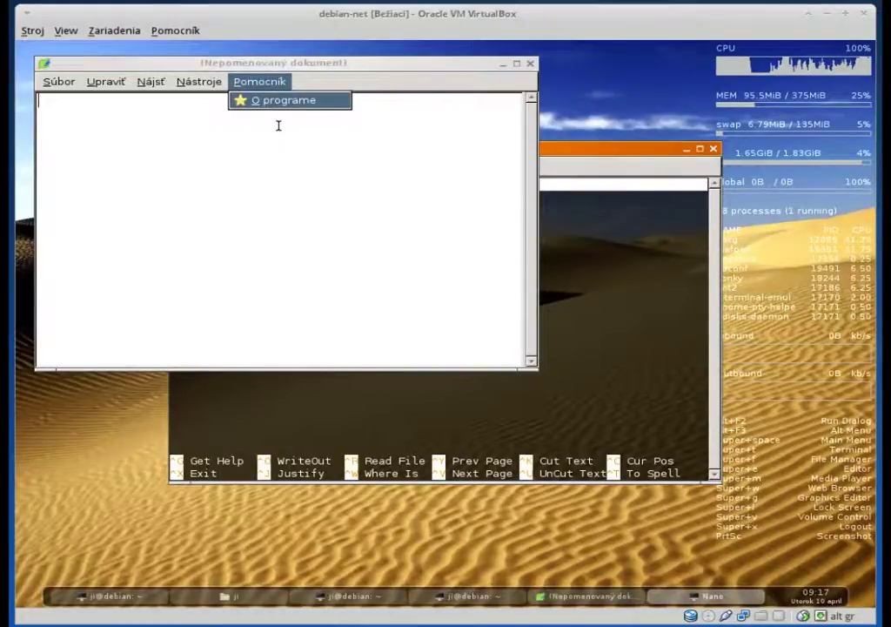
left_click_drag(286, 148, 207, 122)
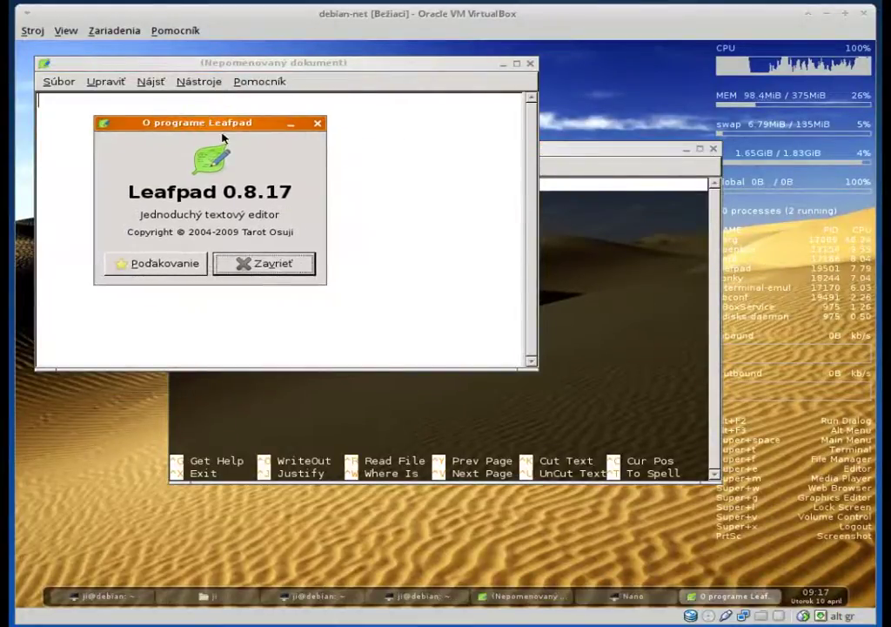
Step: Bring the Nano window forward to inspect it, and close both Nano and Leafpad
left_click_drag(585, 155, 566, 209)
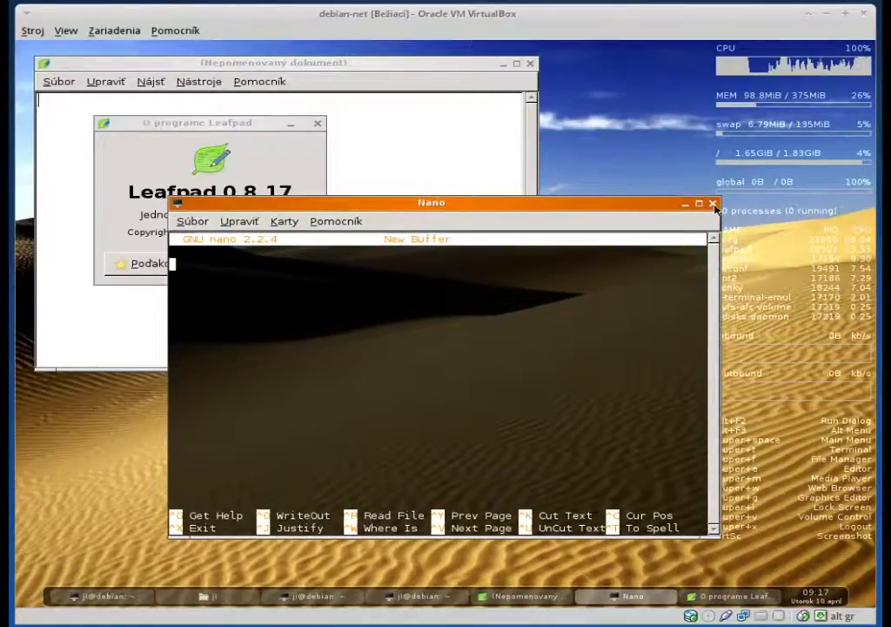
key("ctrl+x")
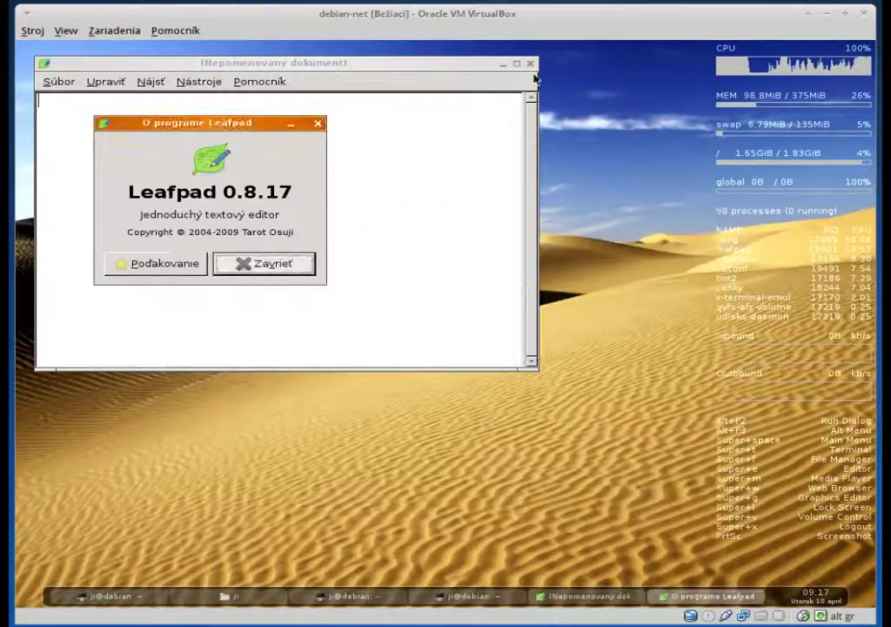
left_click(529, 65)
key("ctrl+q")
Step: Browse the Debian application categories and launch Editres from the system administration group
right_click(98, 118)
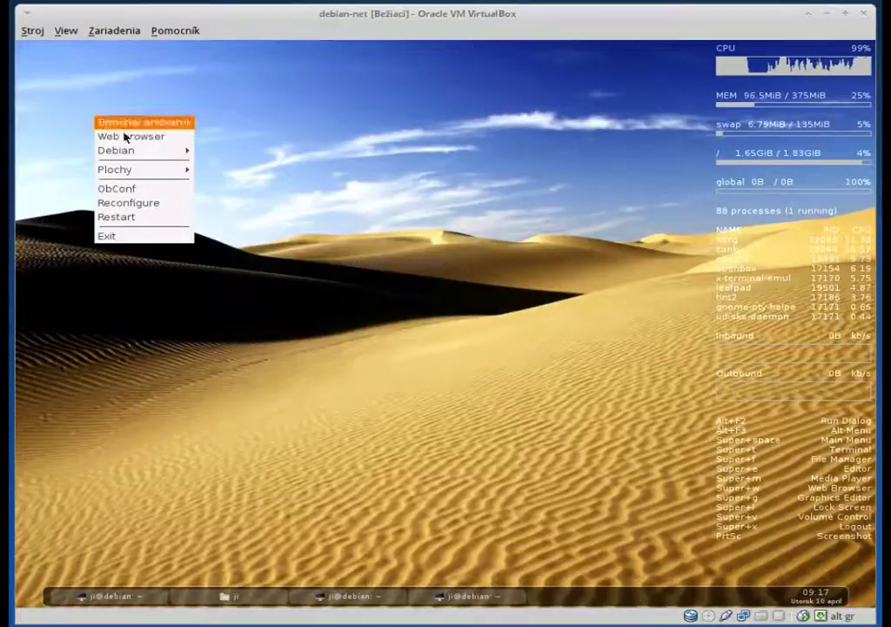
mouse_move(145, 151)
mouse_move(225, 153)
mouse_move(385, 186)
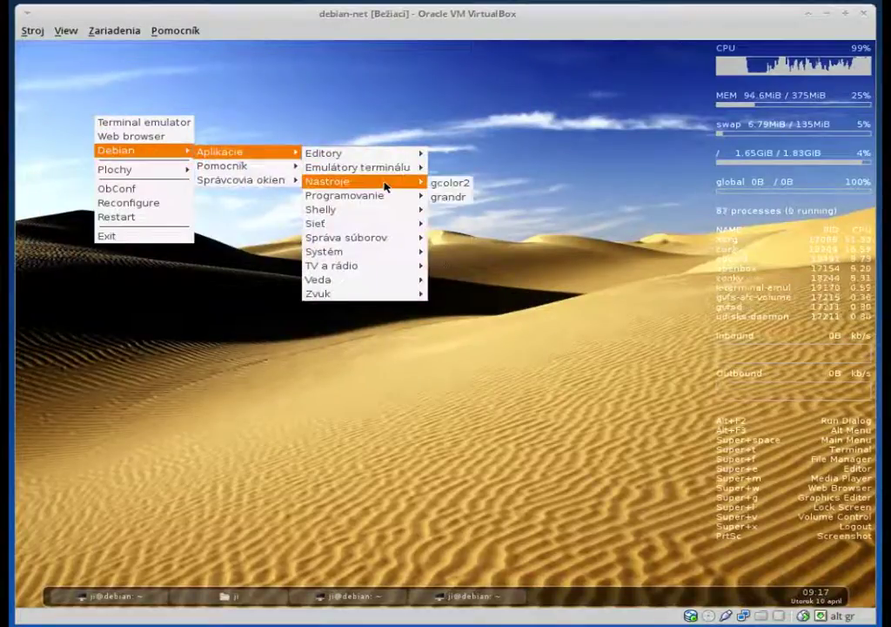
mouse_move(377, 246)
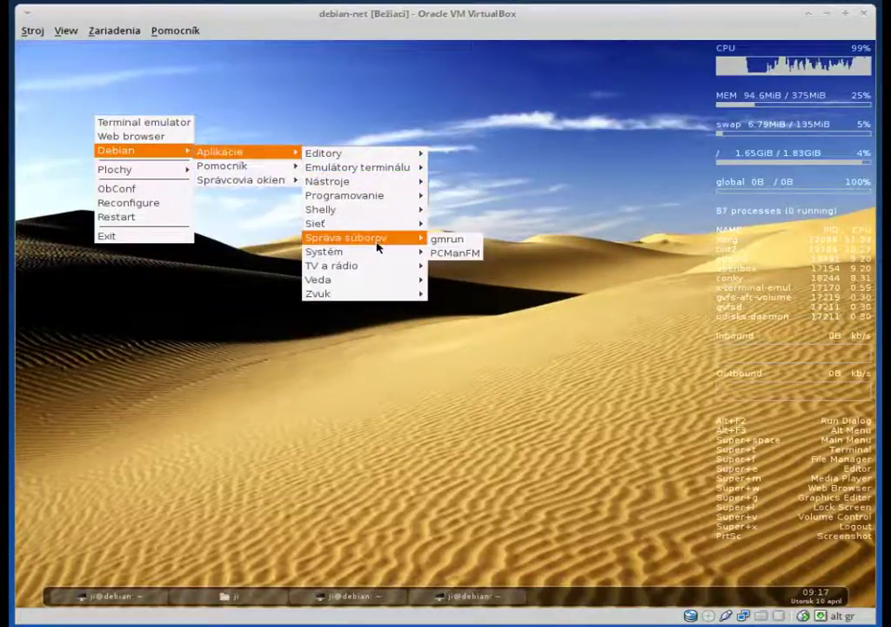
mouse_move(512, 297)
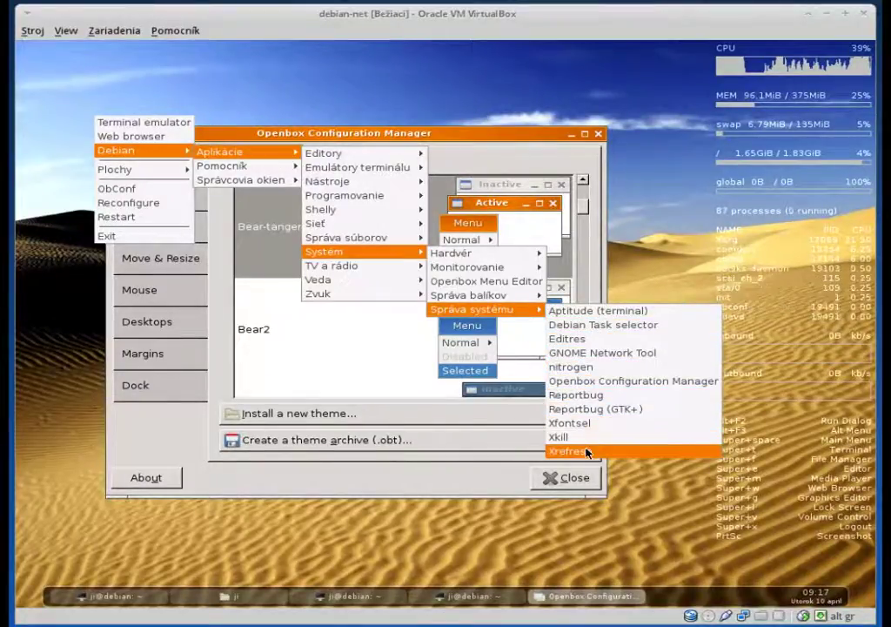
left_click(589, 343)
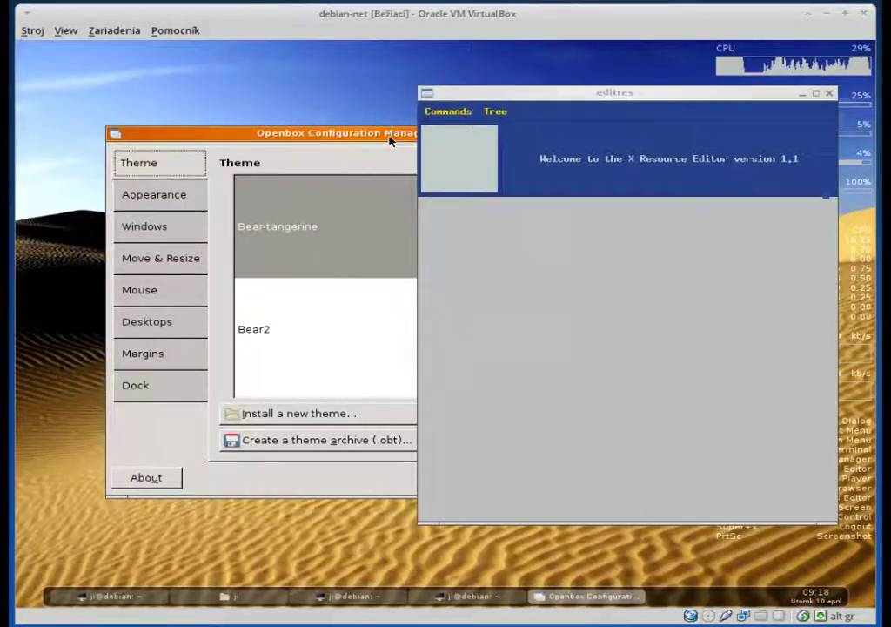
Step: Look through the editres tree and command options, request a widget tree with Get Tree, and close editres
left_click_drag(521, 88, 442, 72)
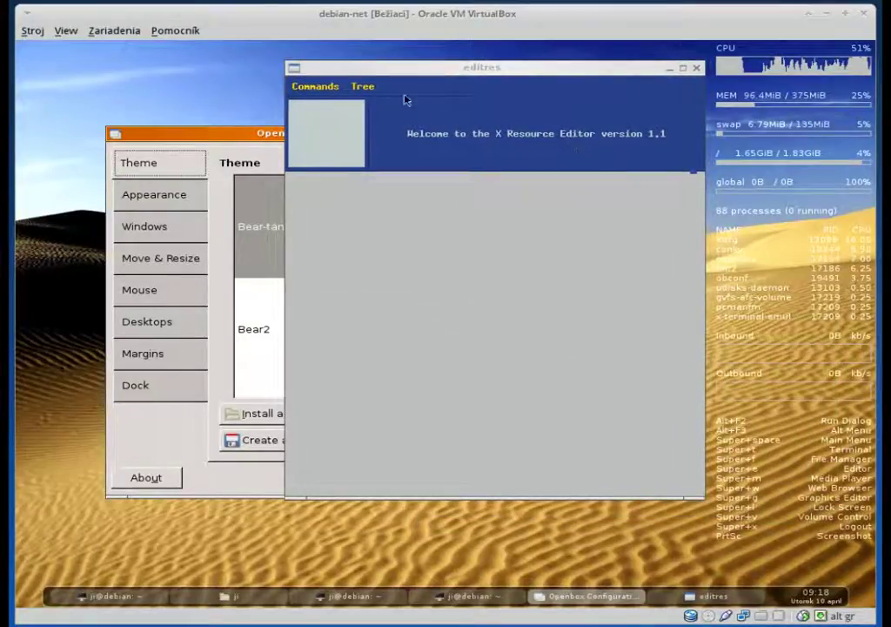
left_click(362, 87)
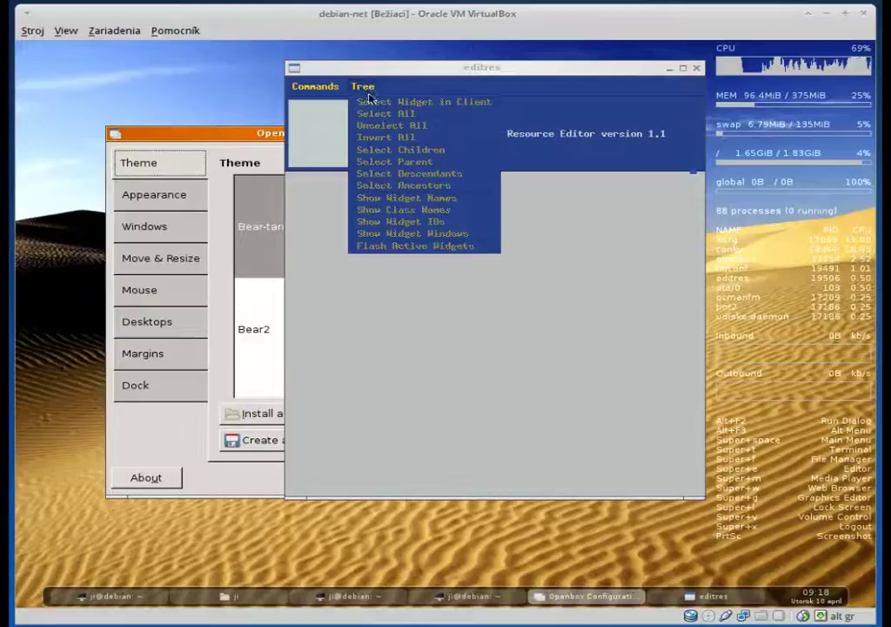
left_click(388, 126)
left_click(315, 86)
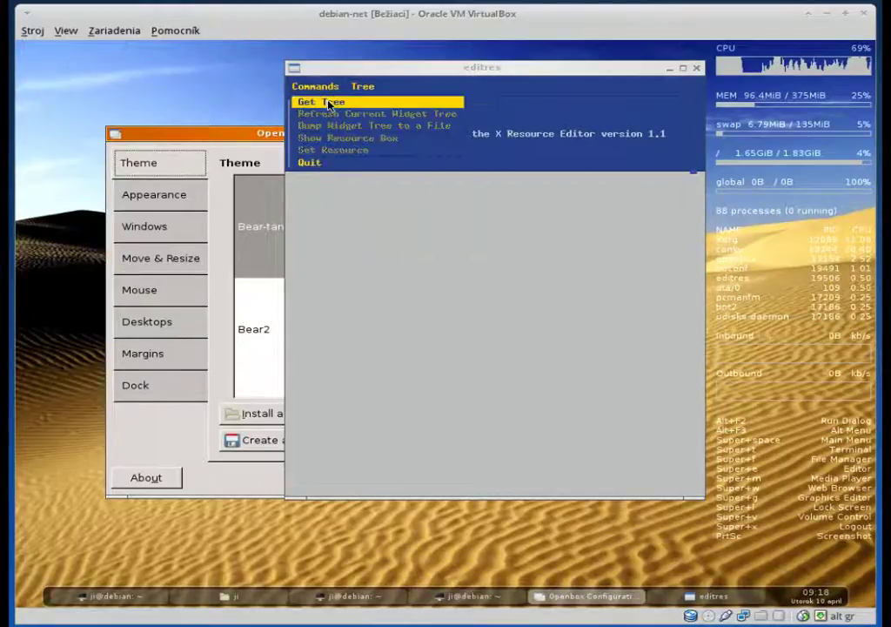
left_click(327, 101)
left_click(308, 148)
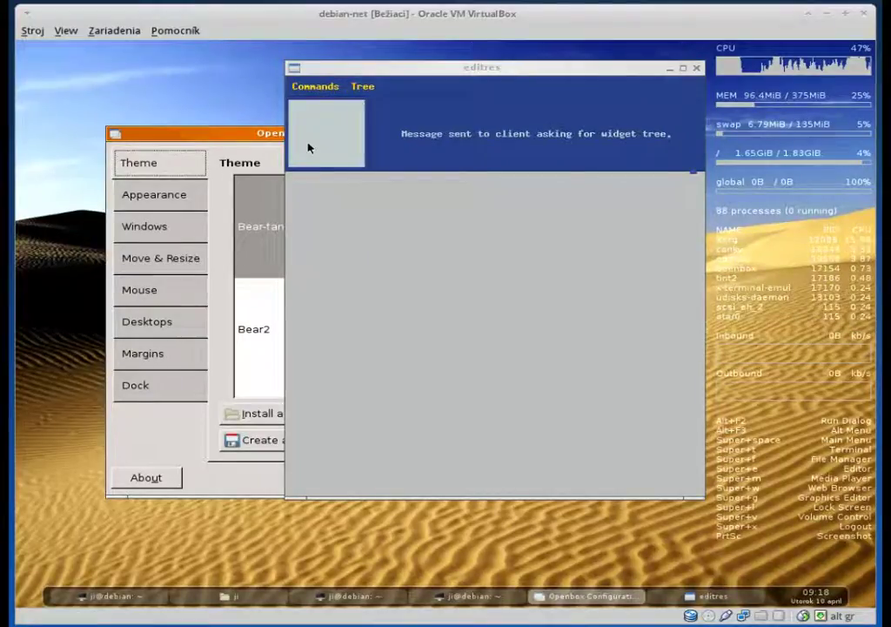
left_click(697, 69)
Step: Review the Openbox Configuration Manager pages from Appearance through Dock, browse the available themes, and close the manager
left_click_drag(433, 135, 404, 115)
left_click(135, 174)
left_click(139, 207)
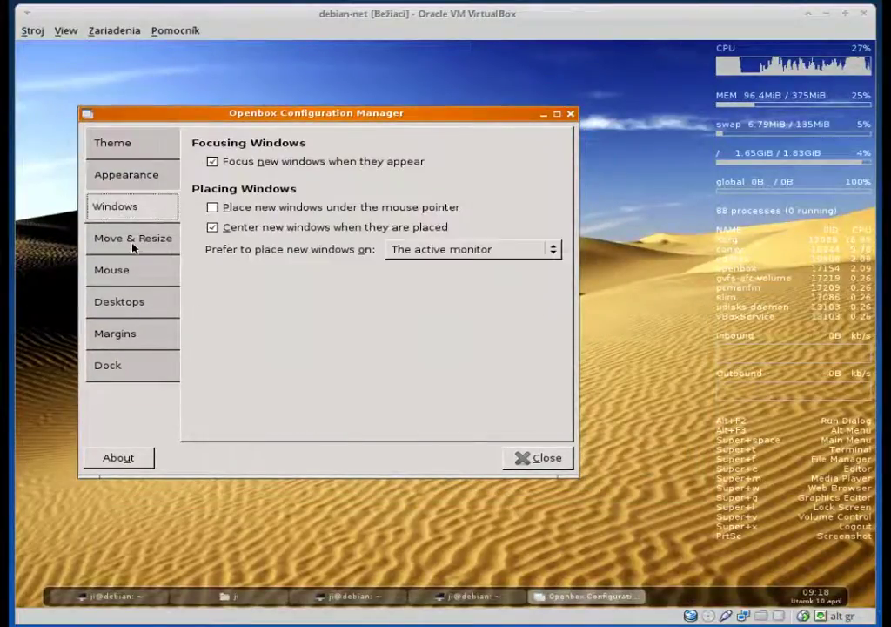
left_click(133, 242)
left_click(133, 268)
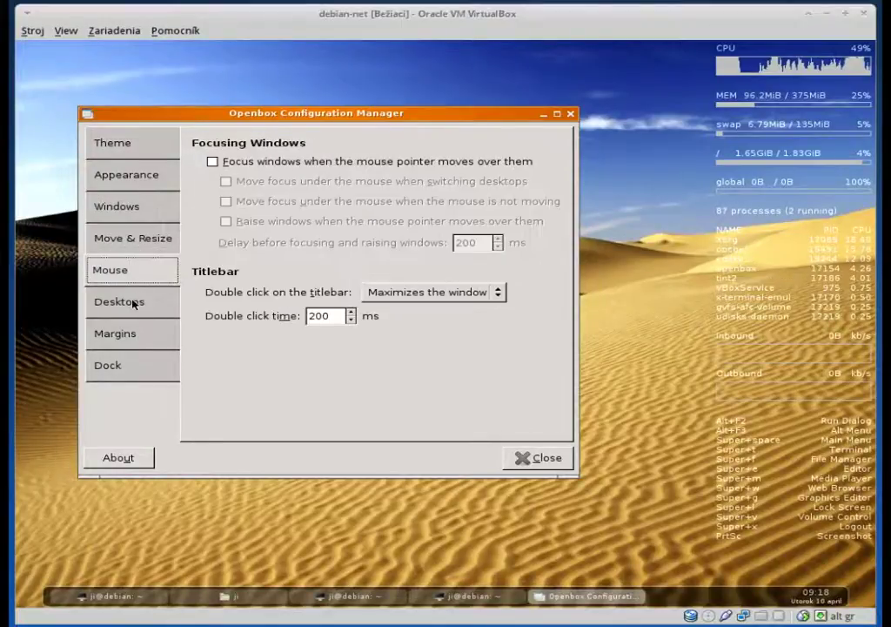
left_click(130, 302)
left_click(137, 334)
left_click(134, 358)
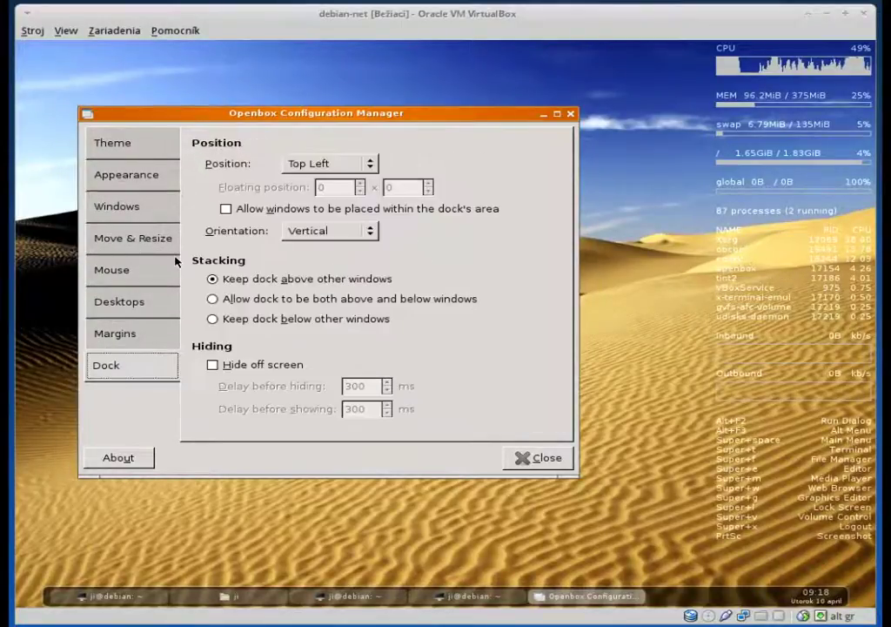
left_click(135, 145)
mouse_move(557, 180)
left_mouse_down()
mouse_move(555, 367)
mouse_move(558, 193)
left_mouse_up()
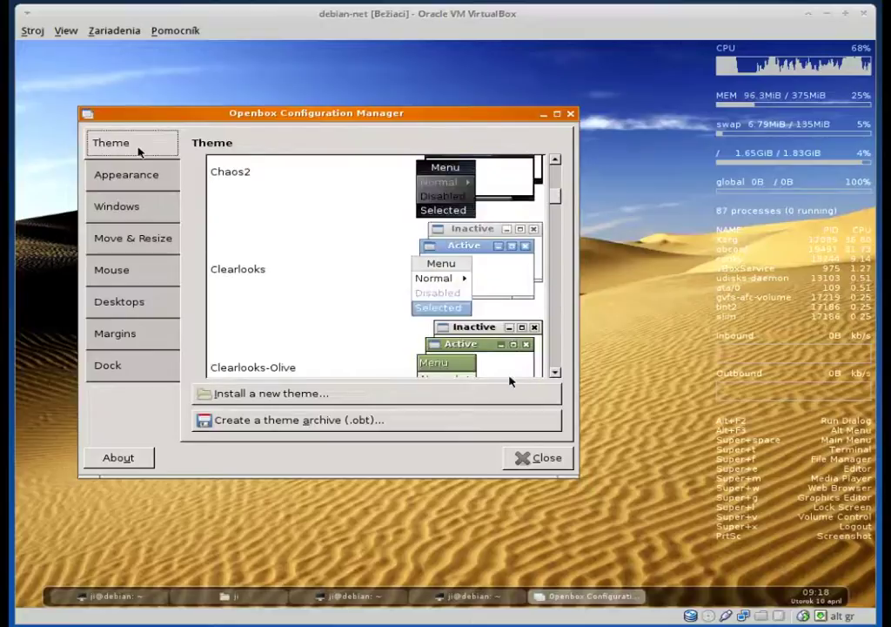
left_click(537, 460)
Step: Launch Bash from the Debian shells category
right_click(78, 223)
mouse_move(129, 261)
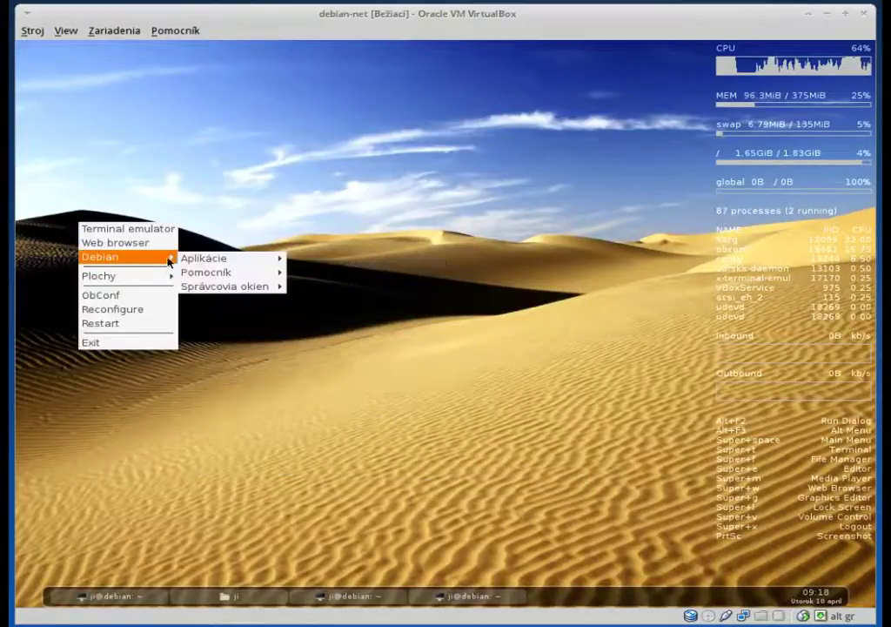
mouse_move(215, 261)
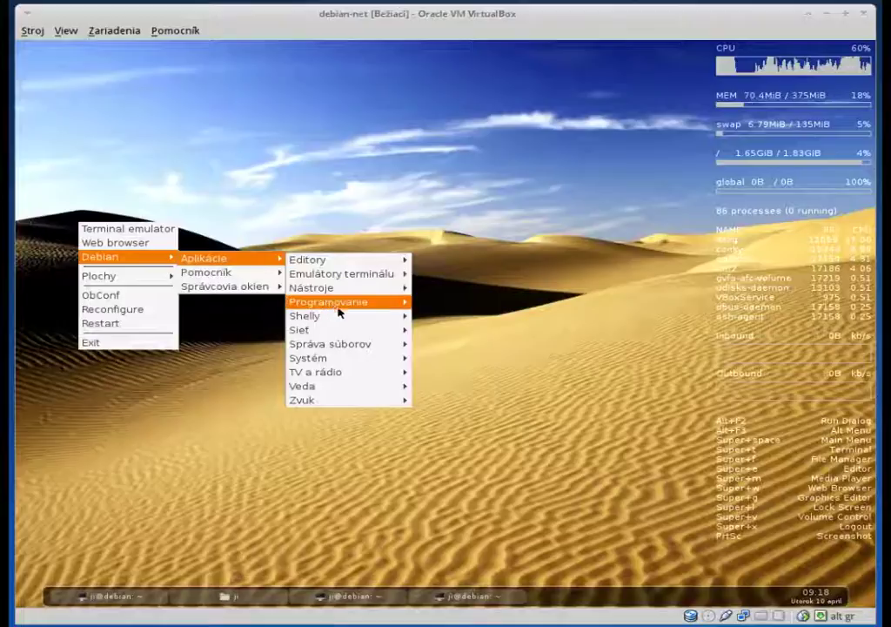
mouse_move(347, 322)
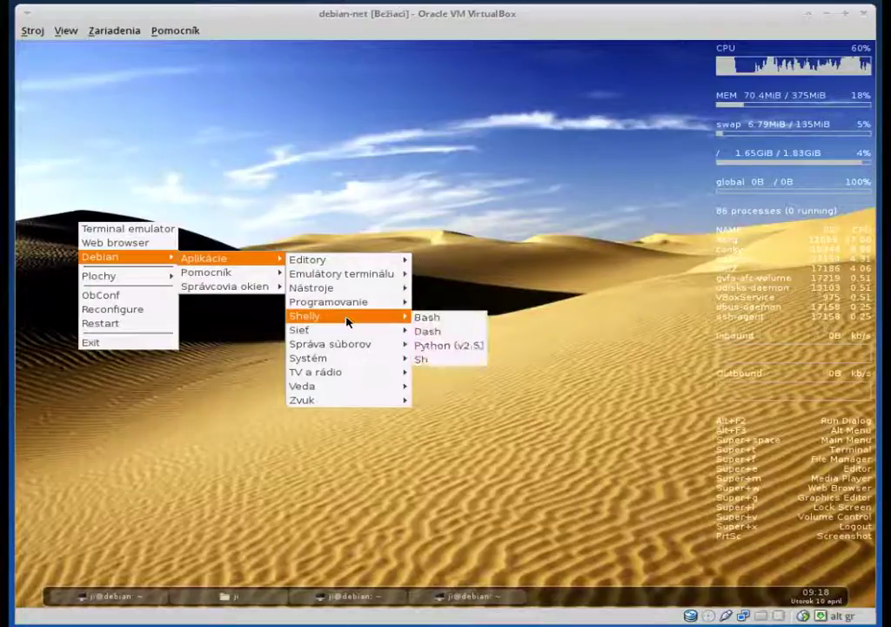
left_click(438, 320)
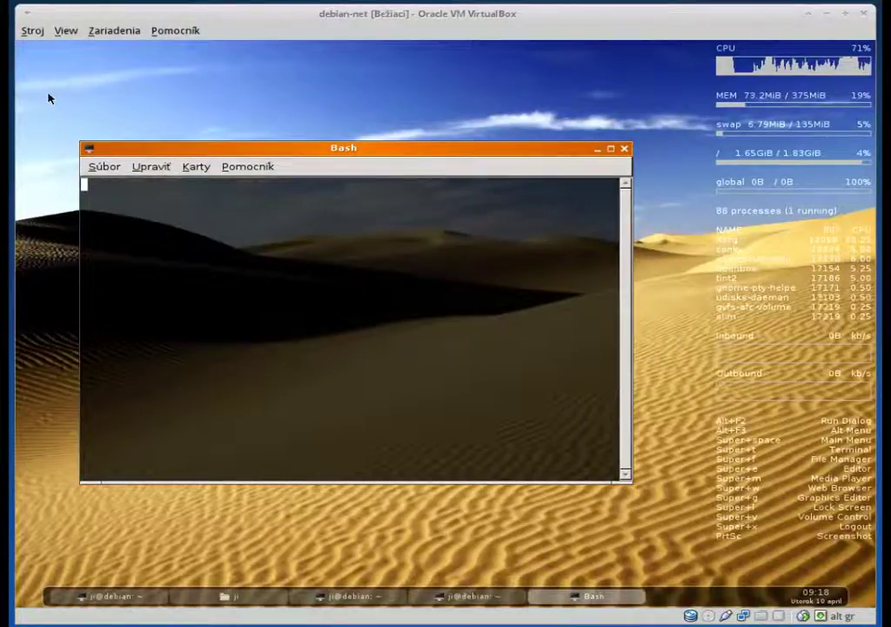
Step: Launch Python (v2.6) from the Debian programming category and reposition its window on the desktop
right_click(47, 89)
mouse_move(107, 122)
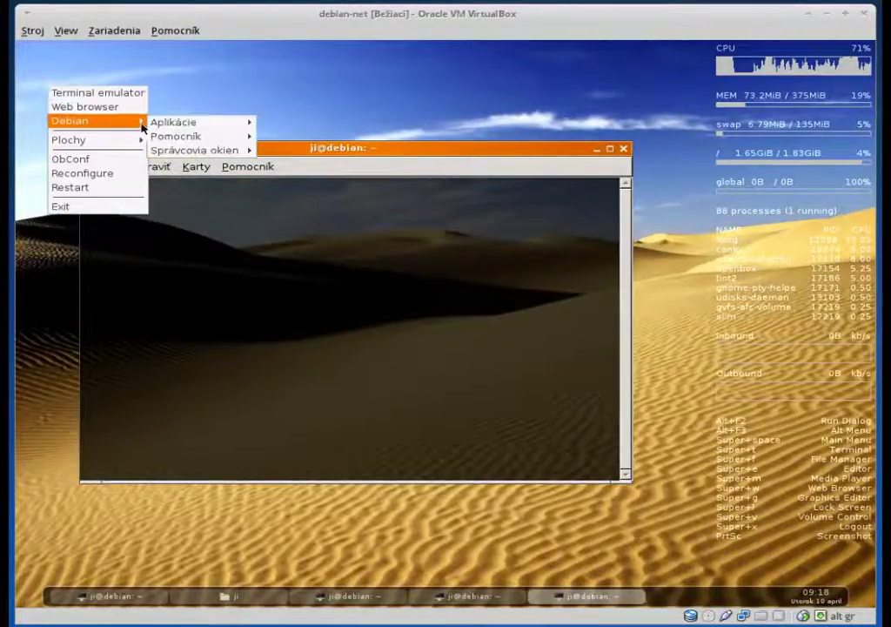
mouse_move(207, 127)
mouse_move(360, 169)
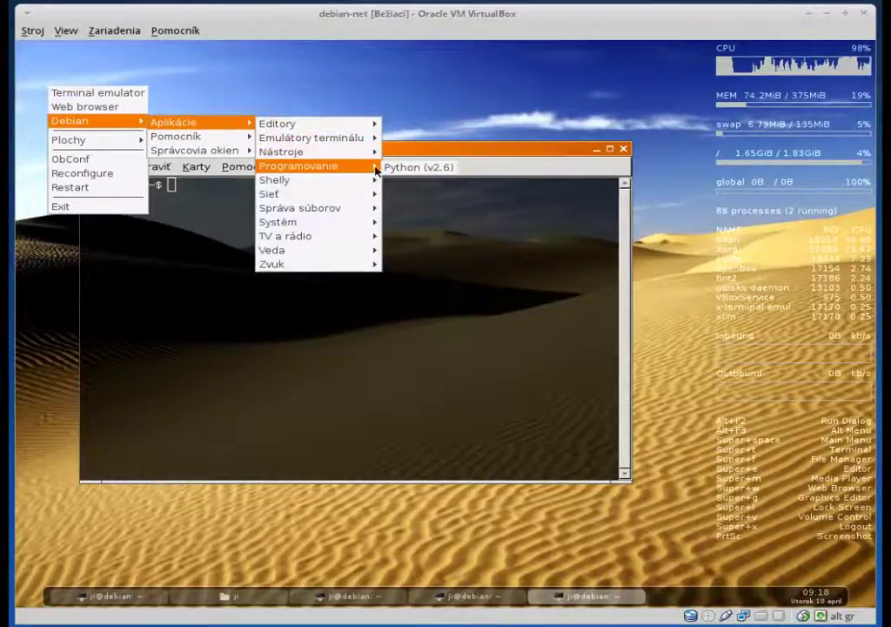
left_click(399, 171)
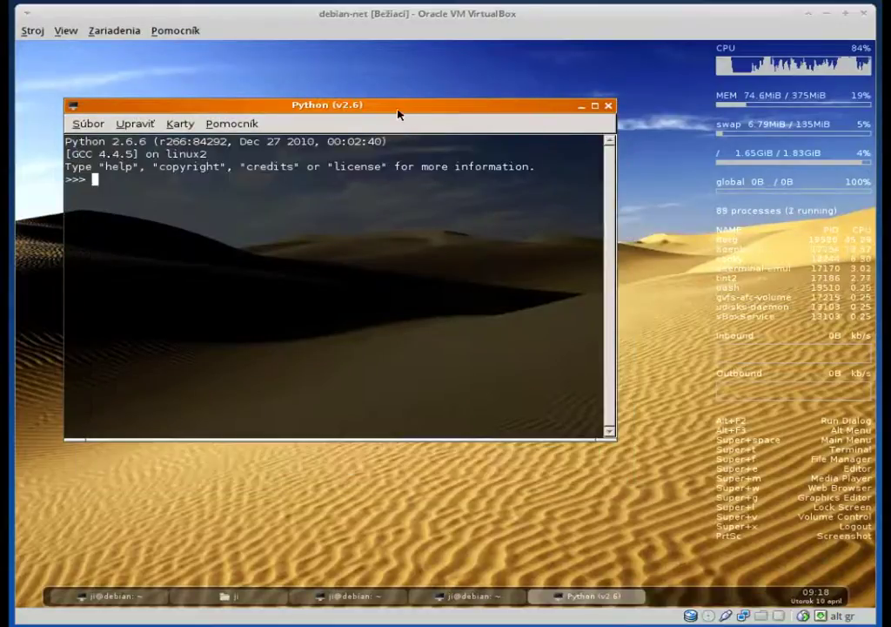
left_click_drag(398, 114, 487, 71)
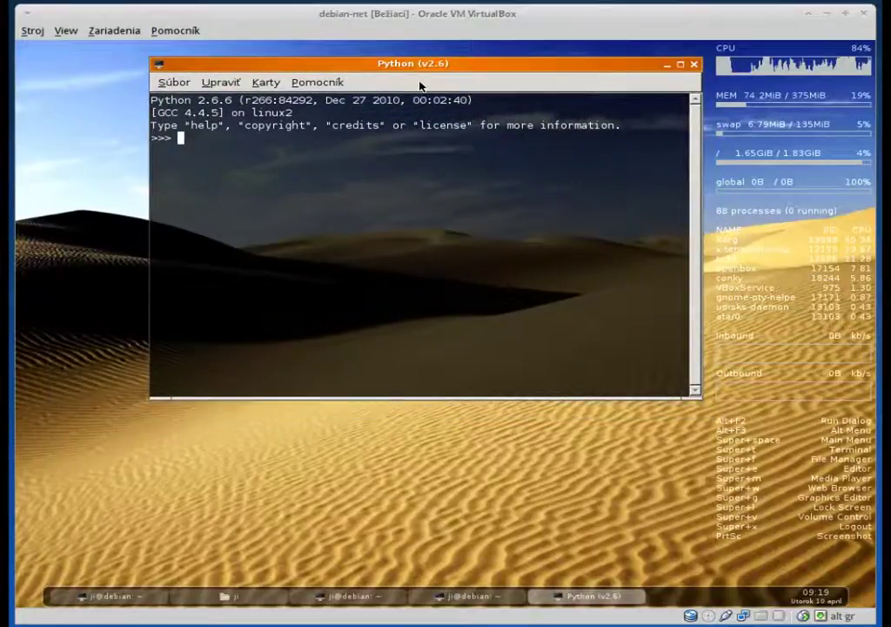
Step: Make the terminal background more transparent by lowering its background colour's opacity to 77 in the LXTerminal preferences
left_click(223, 82)
left_click(188, 110)
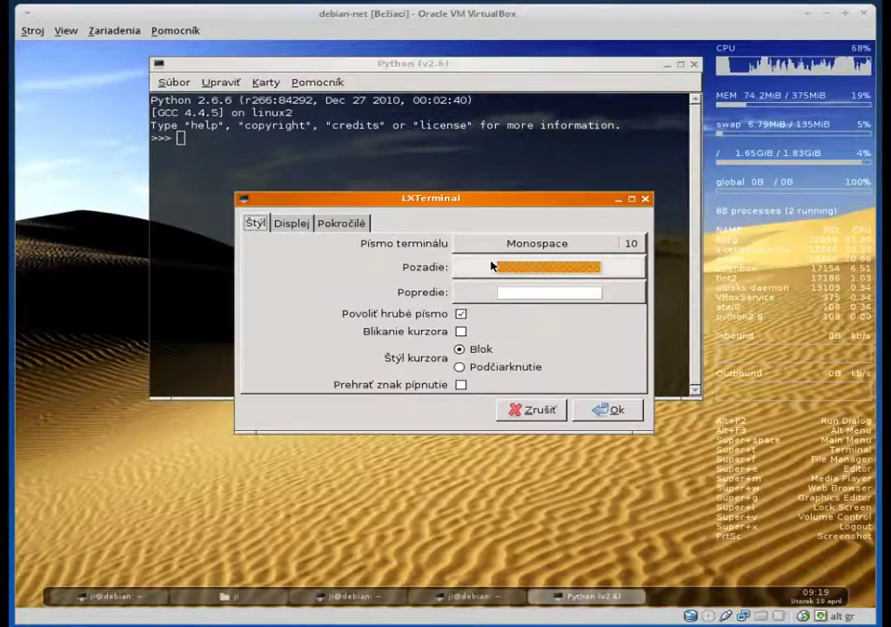
left_click(494, 266)
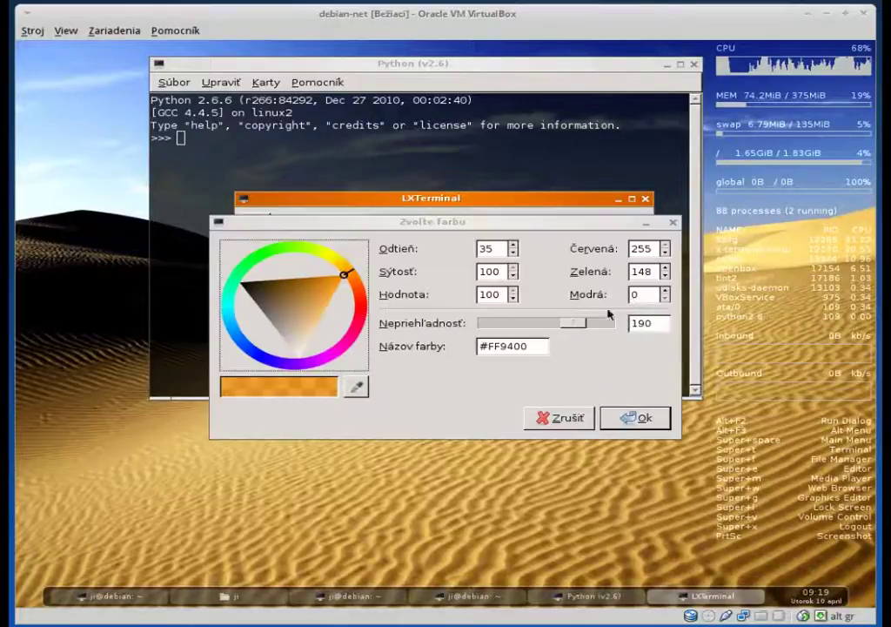
left_click_drag(573, 325, 546, 323)
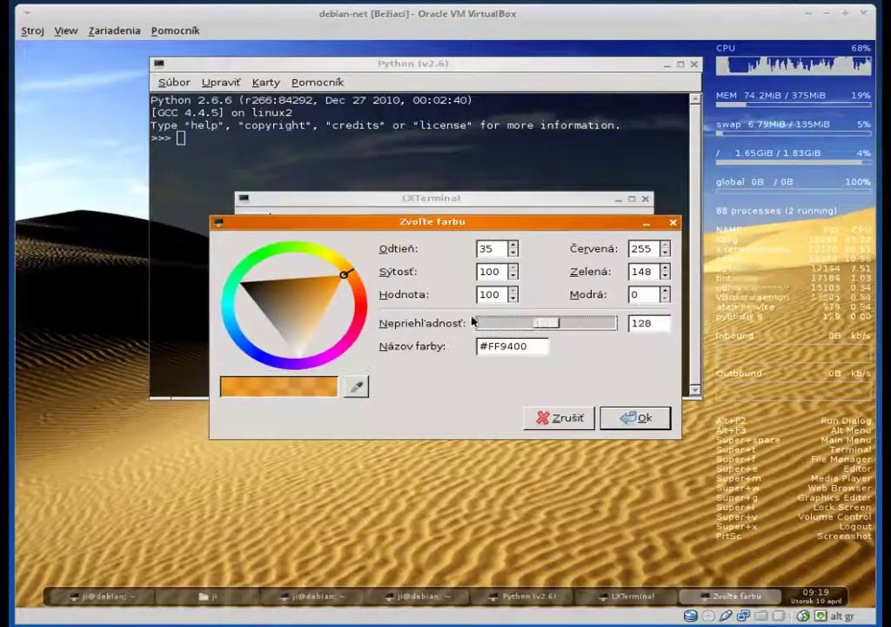
left_click(632, 418)
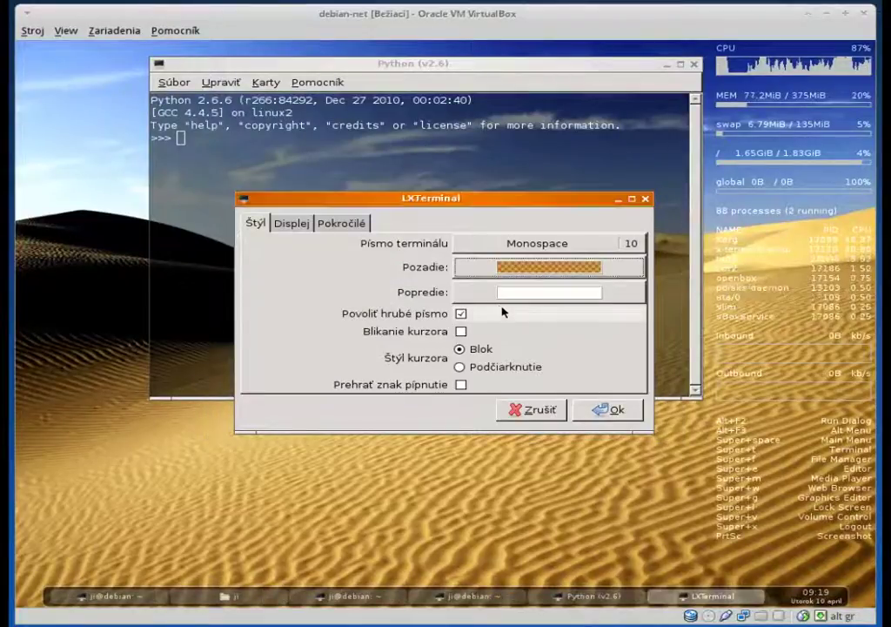
left_click(529, 266)
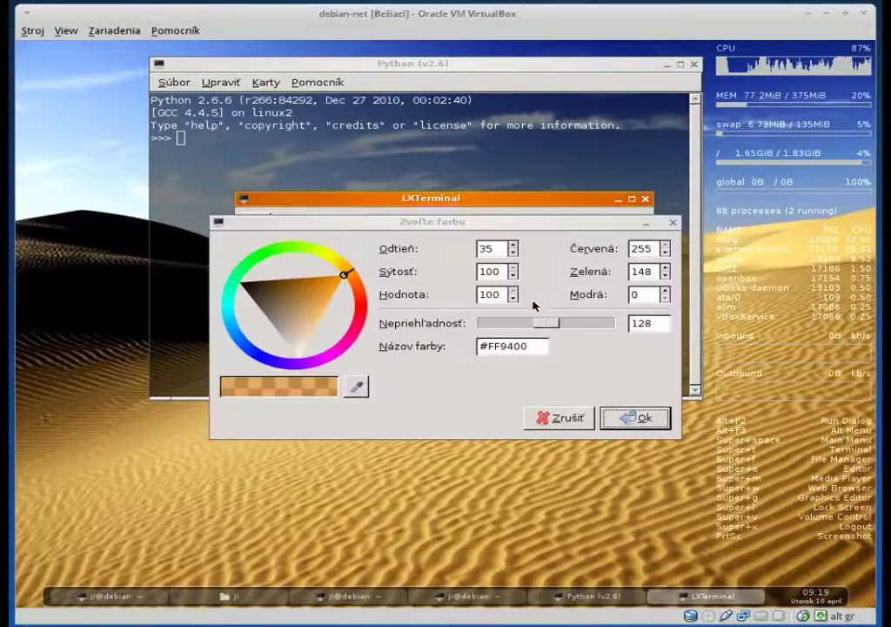
left_click_drag(540, 327, 521, 322)
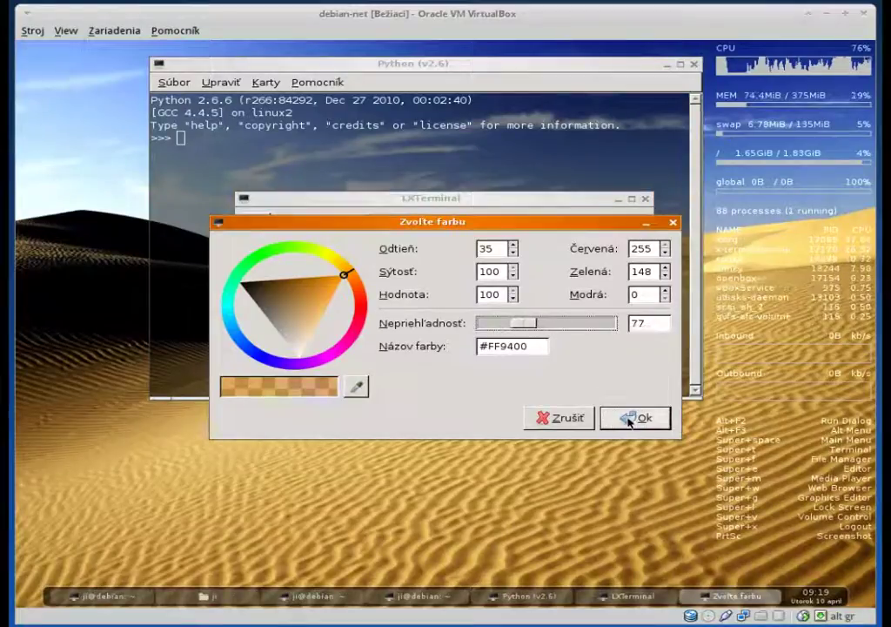
left_click(632, 418)
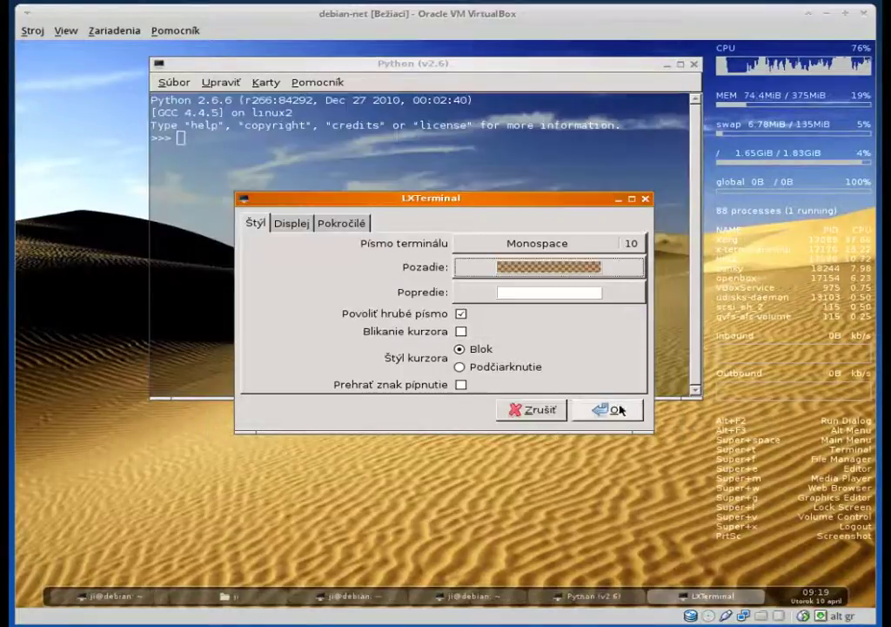
left_click(612, 411)
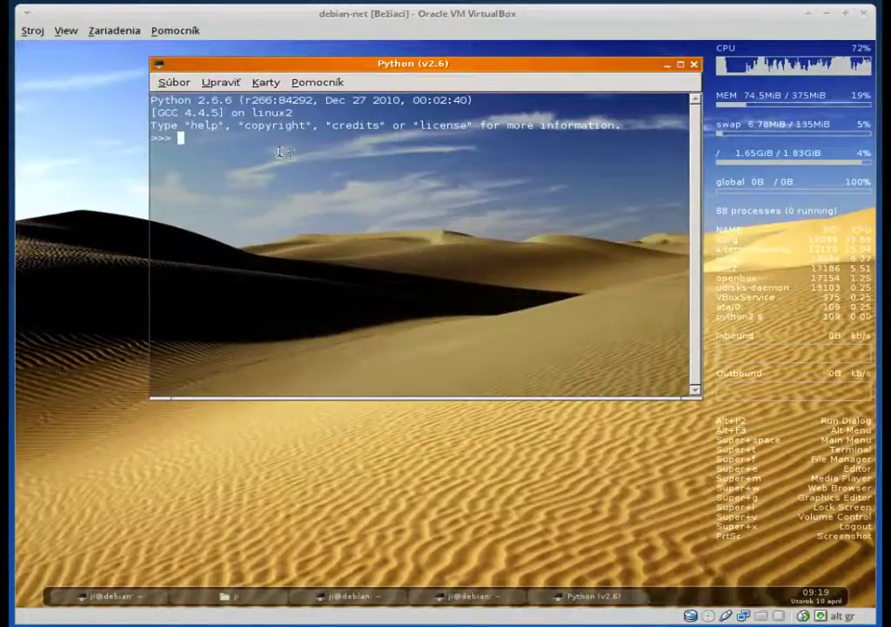
Step: Run the help command at the Python prompt
type("h")
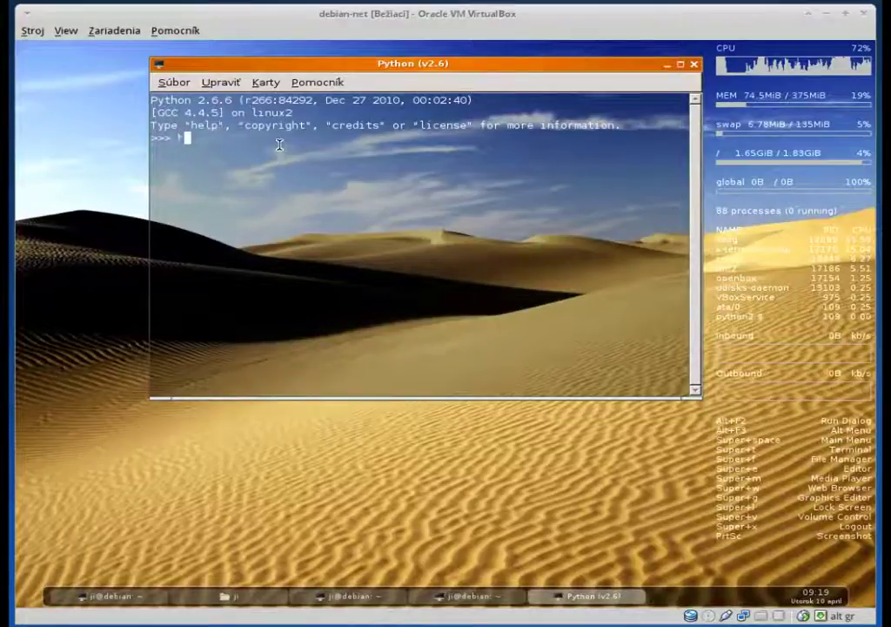
type("elp")
key("Return")
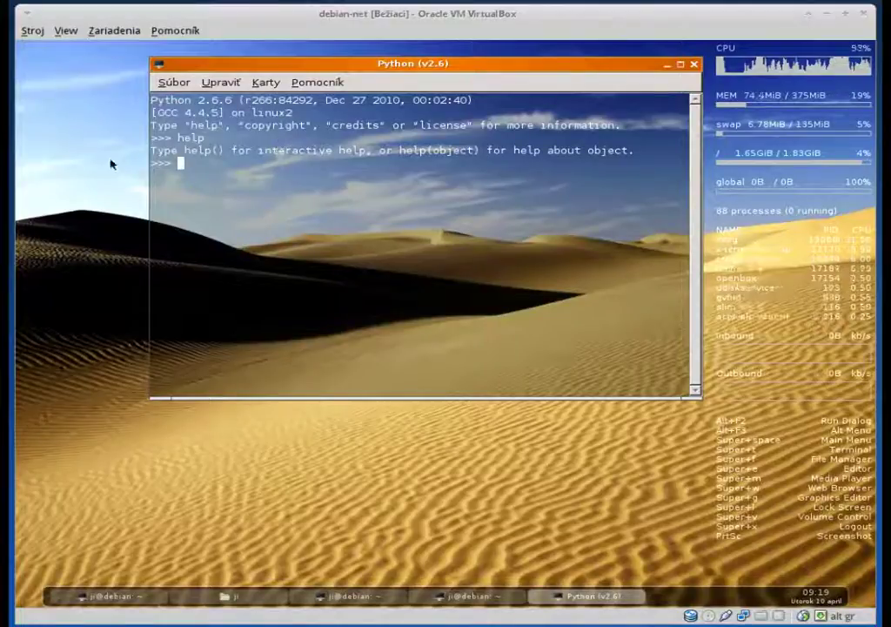
Step: Launch Chromium from the web browsing category of the Debian network applications
right_click(62, 156)
mouse_move(119, 190)
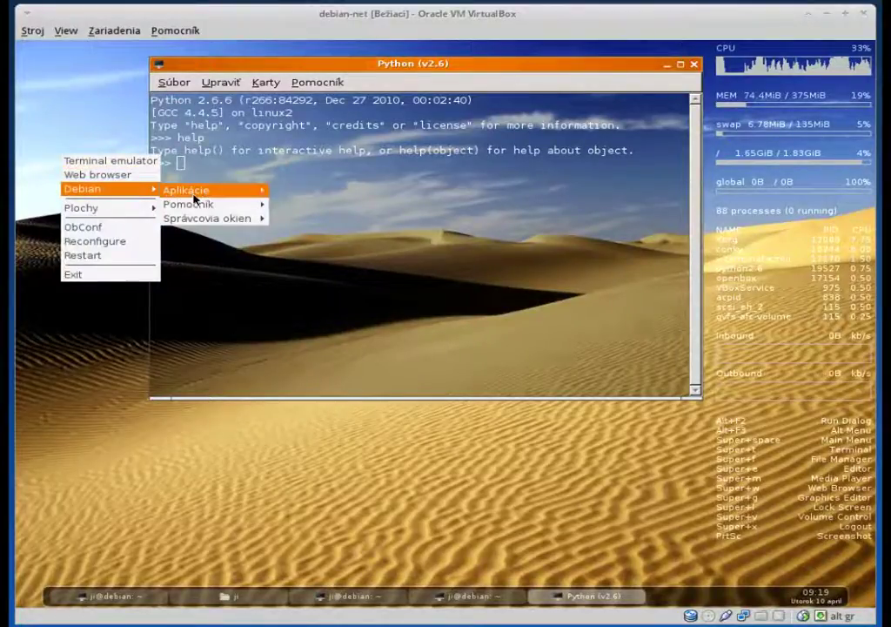
mouse_move(199, 190)
mouse_move(315, 266)
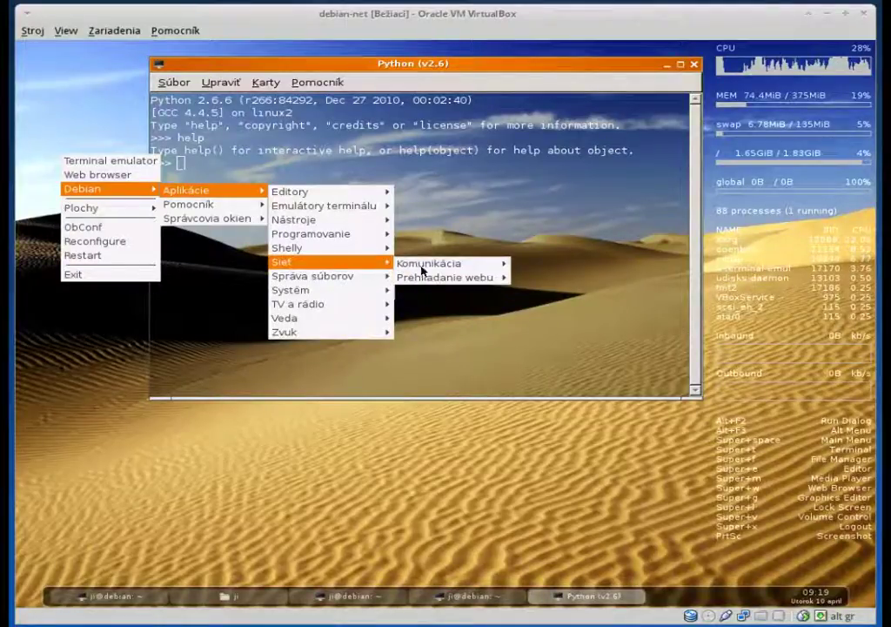
mouse_move(424, 265)
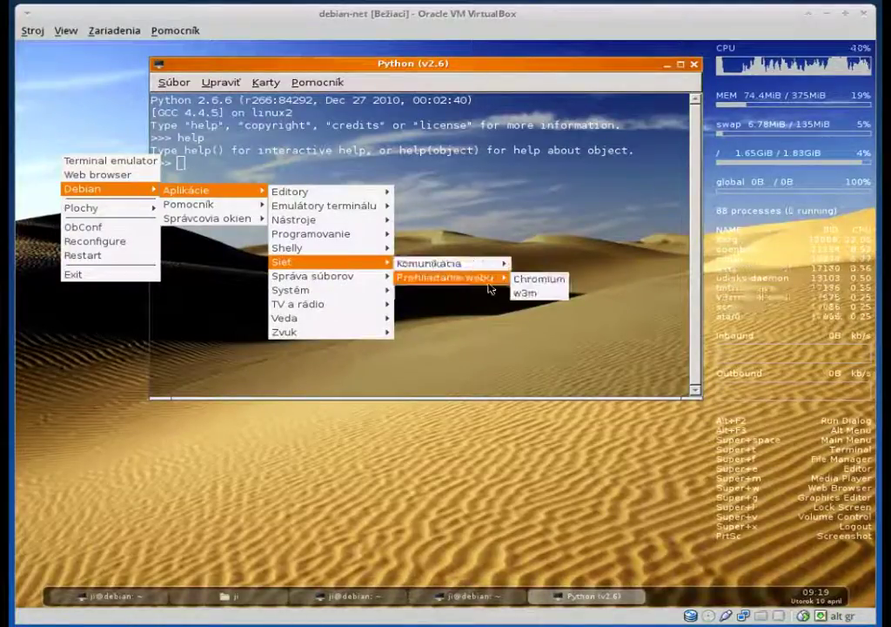
left_click(532, 279)
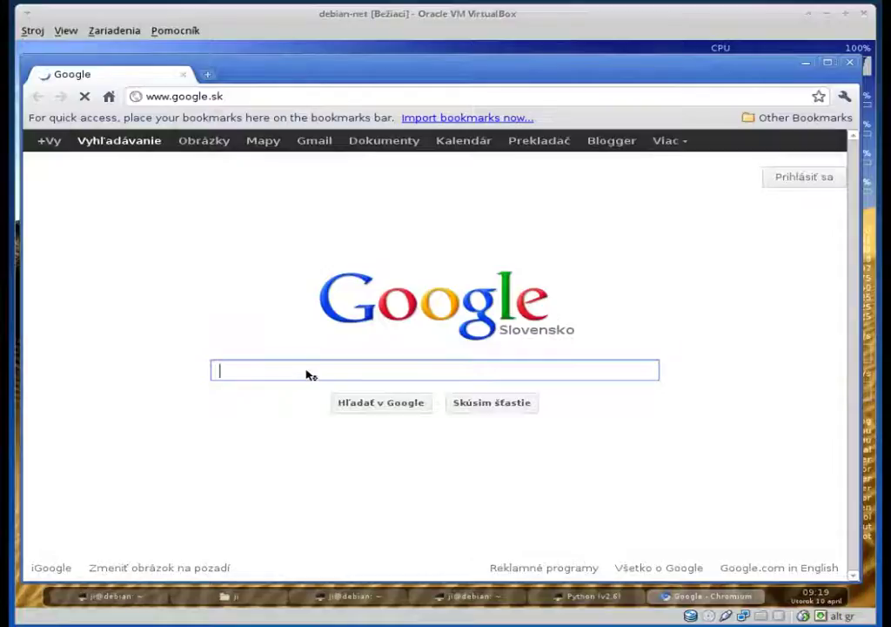
Step: Search Google for "debian"
type("debian")
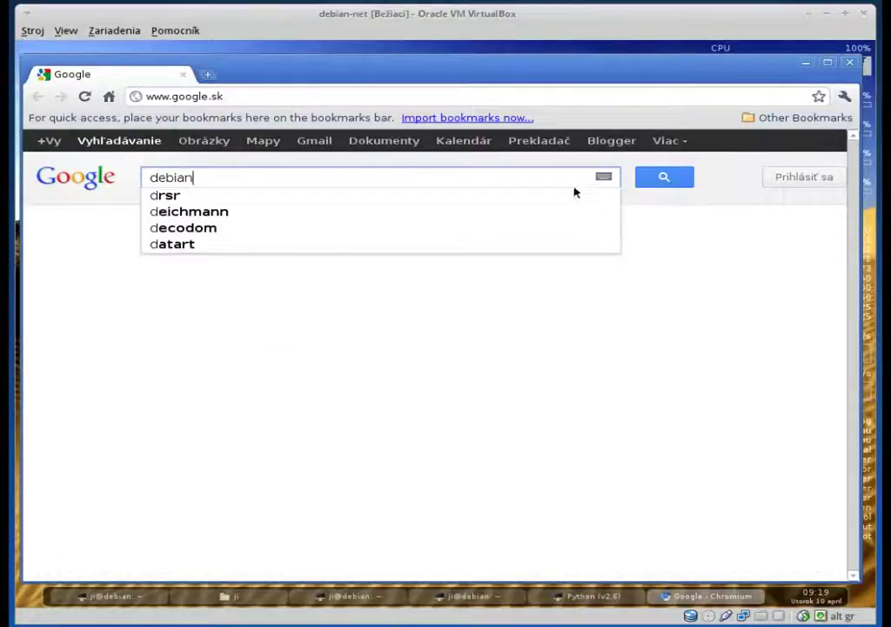